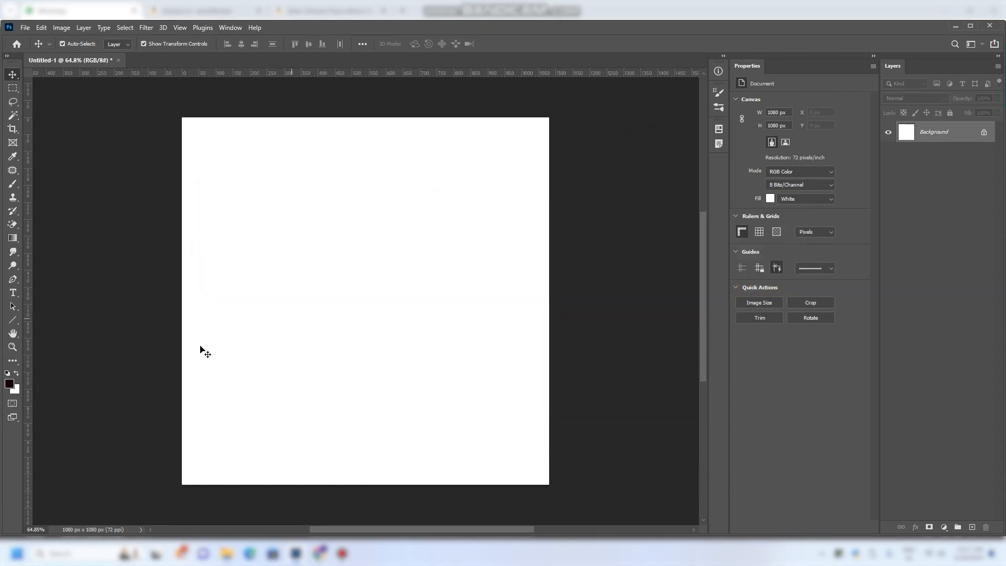
Draw a rectangle about 760 by 529 px in the middle of the white canvas with the Rectangle tool
key("u")
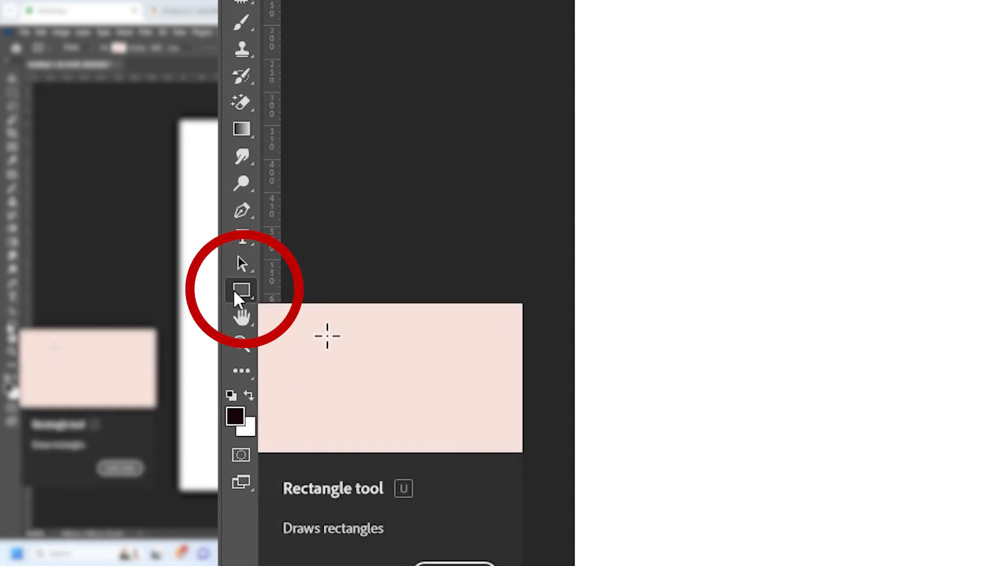
left_click(235, 291)
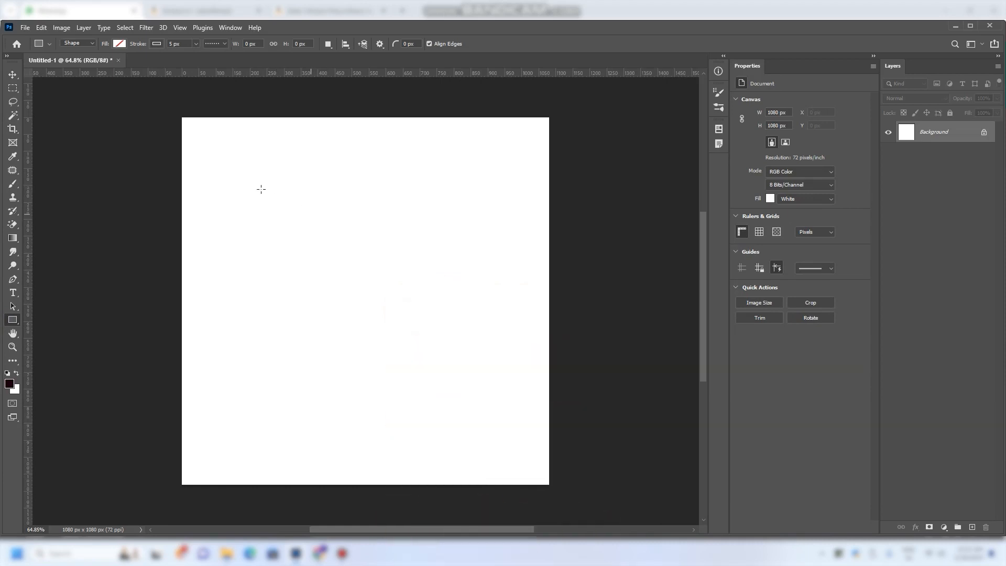
left_click_drag(248, 191, 506, 371)
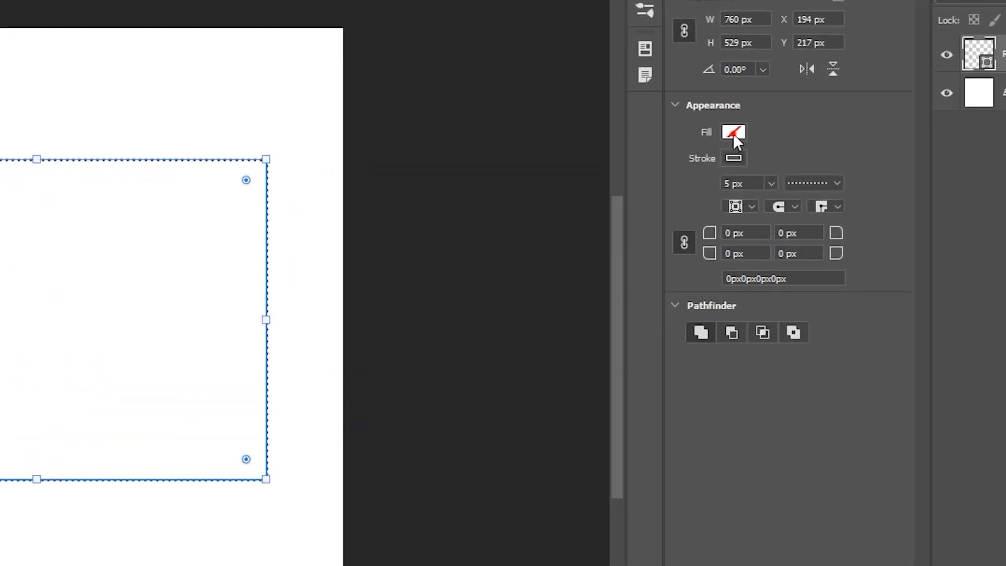
Try a pink fill on the rectangle, and settle on a custom dark blue as its fill color
left_click(733, 132)
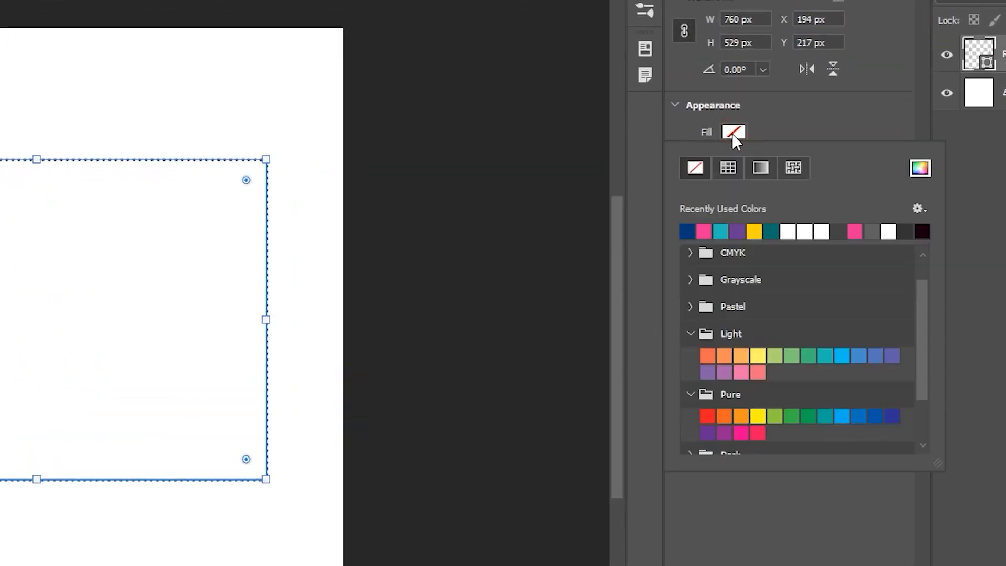
left_click(704, 231)
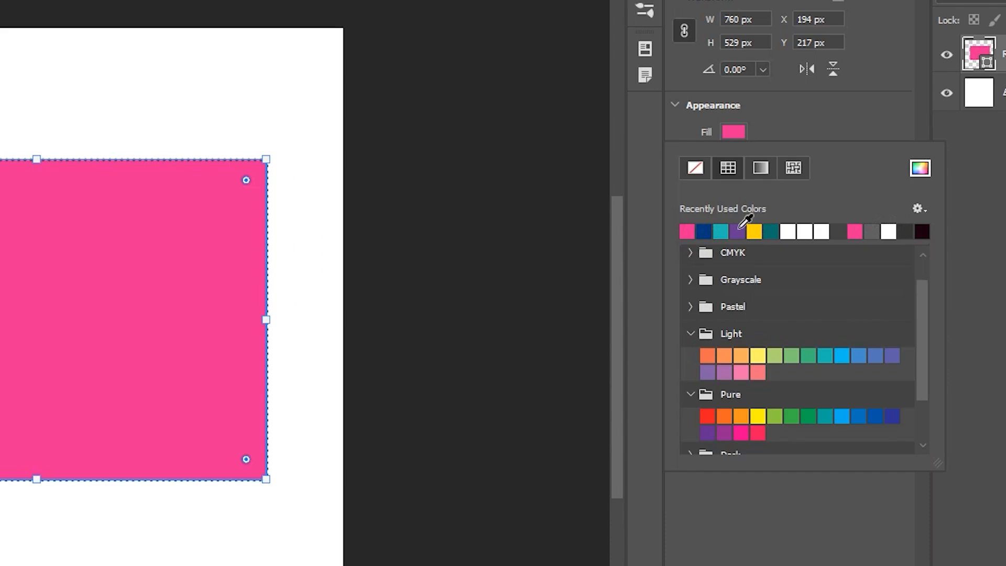
left_click(916, 172)
left_click_drag(695, 363, 669, 409)
left_click(835, 259)
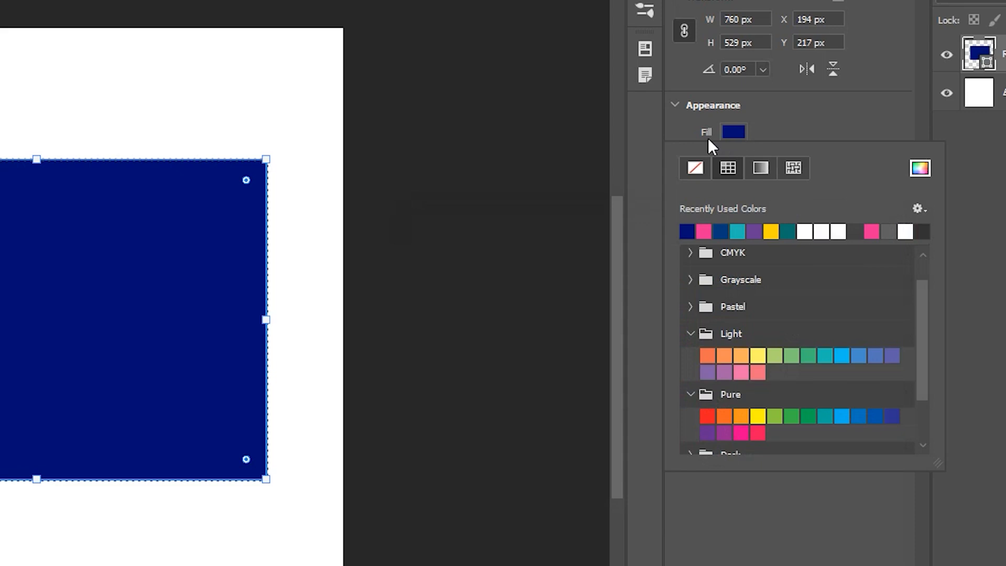
left_click(788, 125)
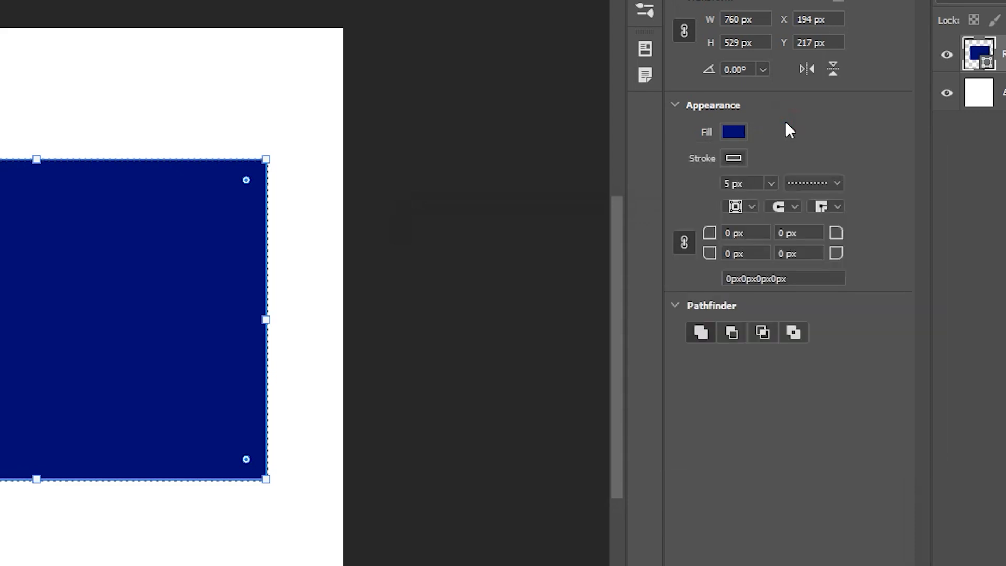
Give the rectangle a yellow stroke, confirming the color #ffd500 in the color picker
left_click(731, 160)
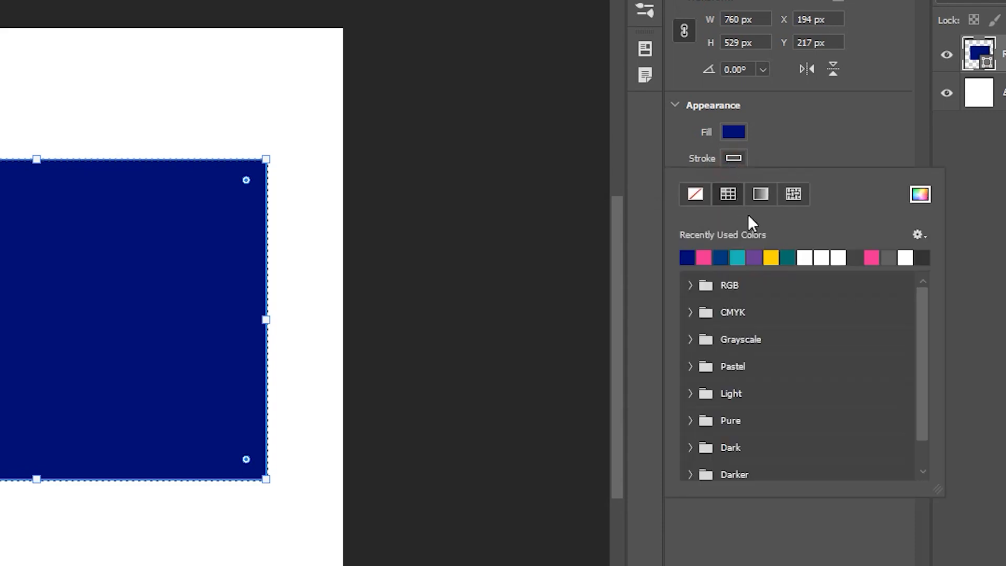
left_click(771, 257)
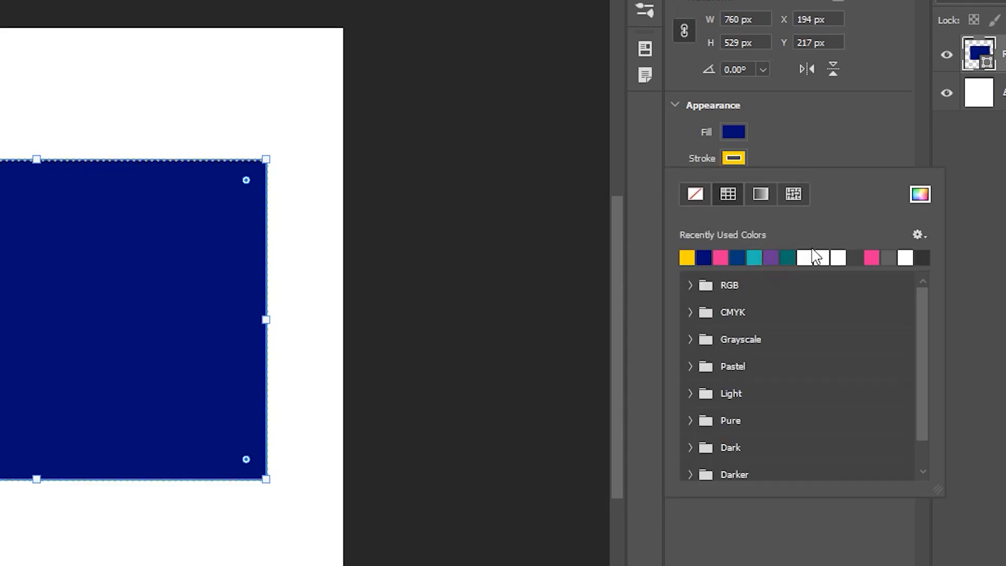
left_click(922, 202)
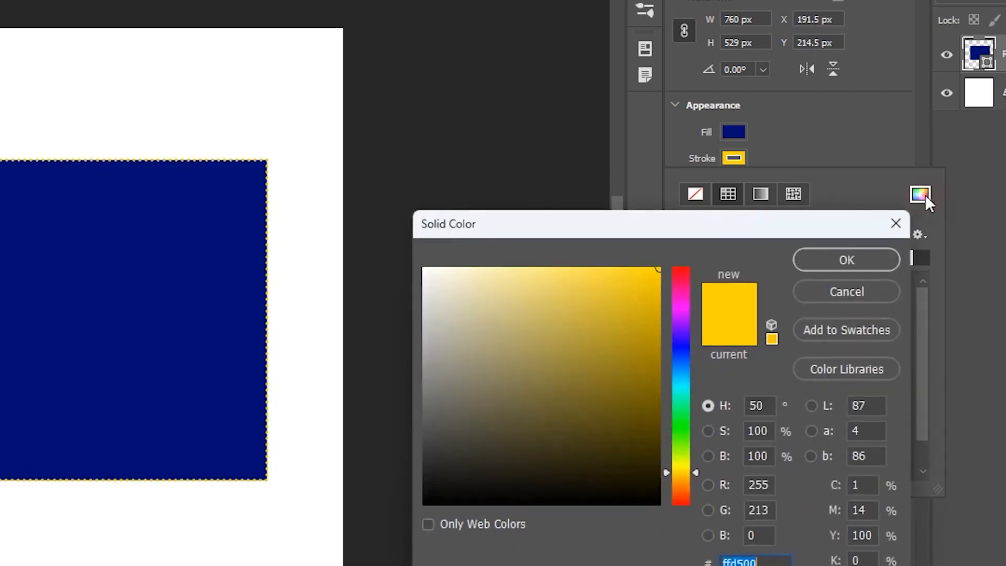
left_click(822, 262)
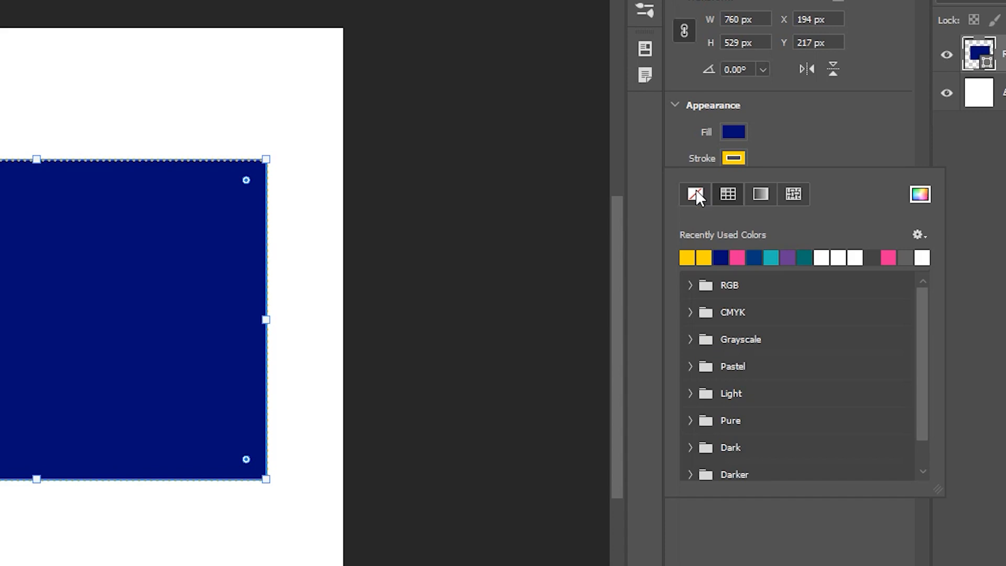
left_click(734, 132)
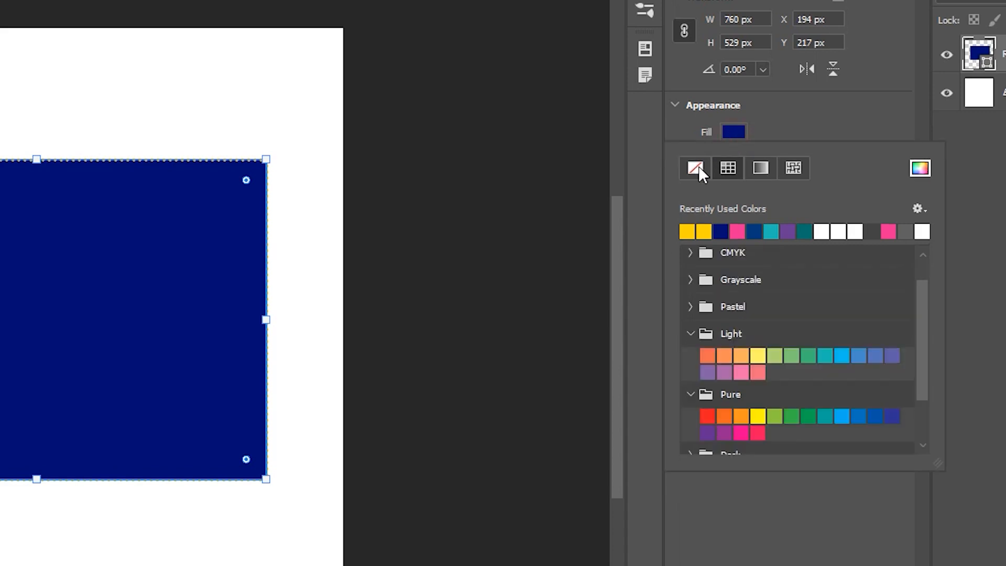
left_click(765, 127)
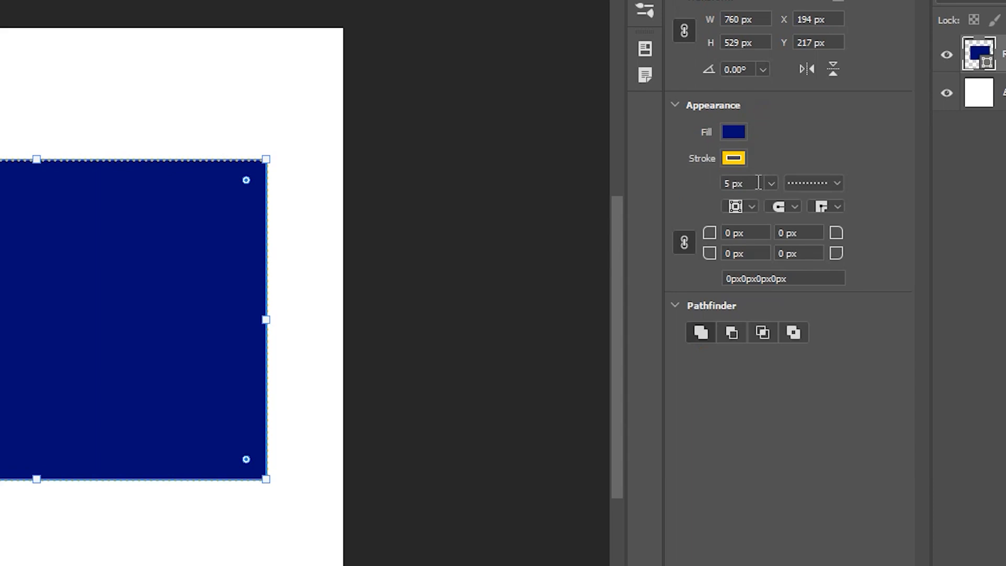
Set the rectangle's stroke width to 20 px
left_click_drag(756, 183, 711, 181)
type("20")
left_click(786, 152)
Try the dashed and dotted line types on the rectangle's stroke, and set it to a solid line
left_click(806, 183)
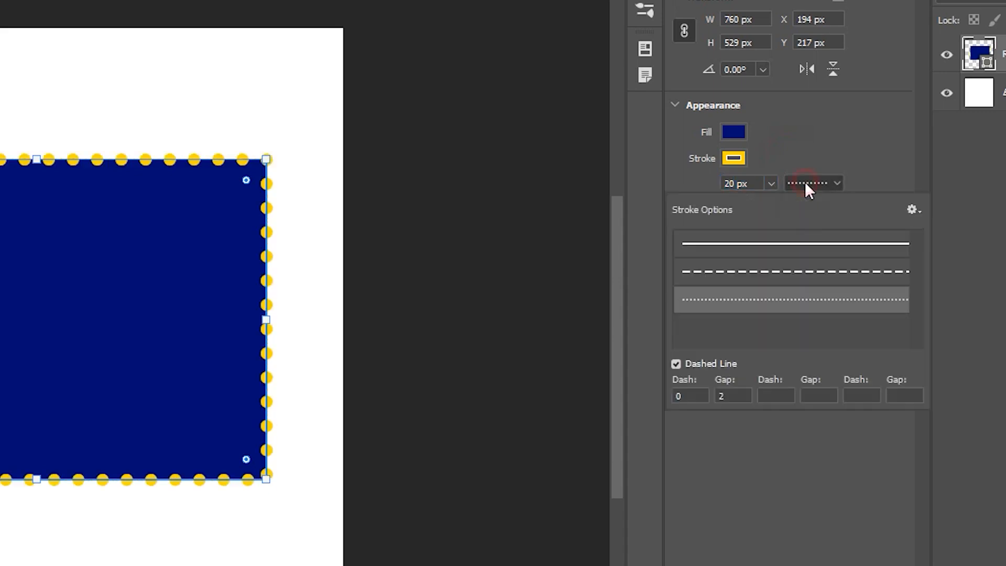
left_click(766, 246)
left_click(781, 275)
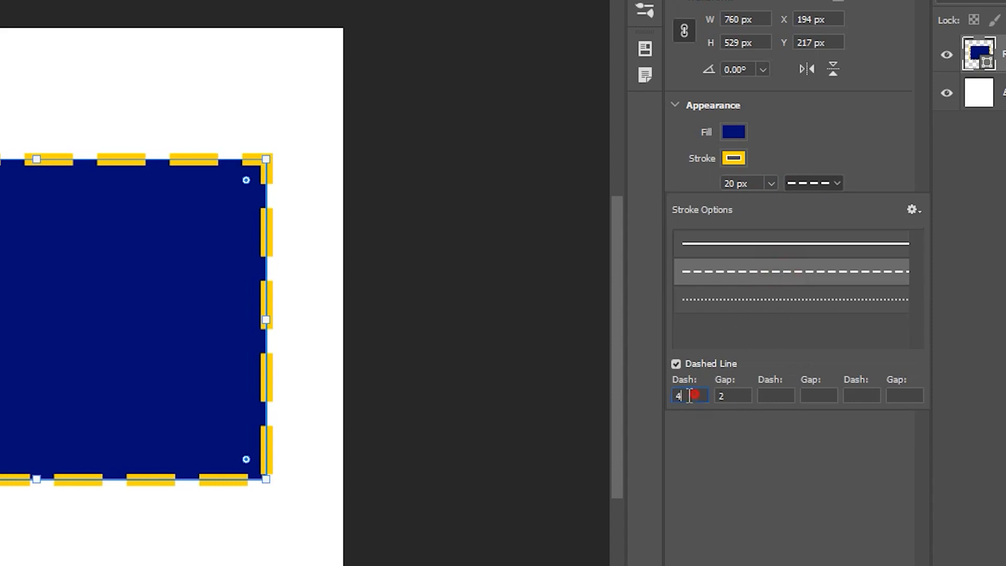
left_click(722, 396)
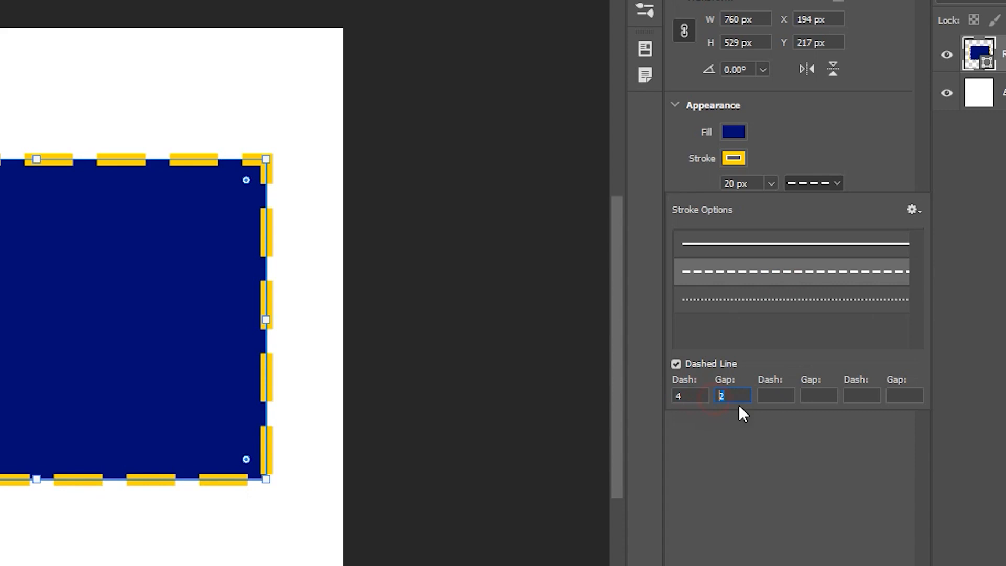
left_click(751, 309)
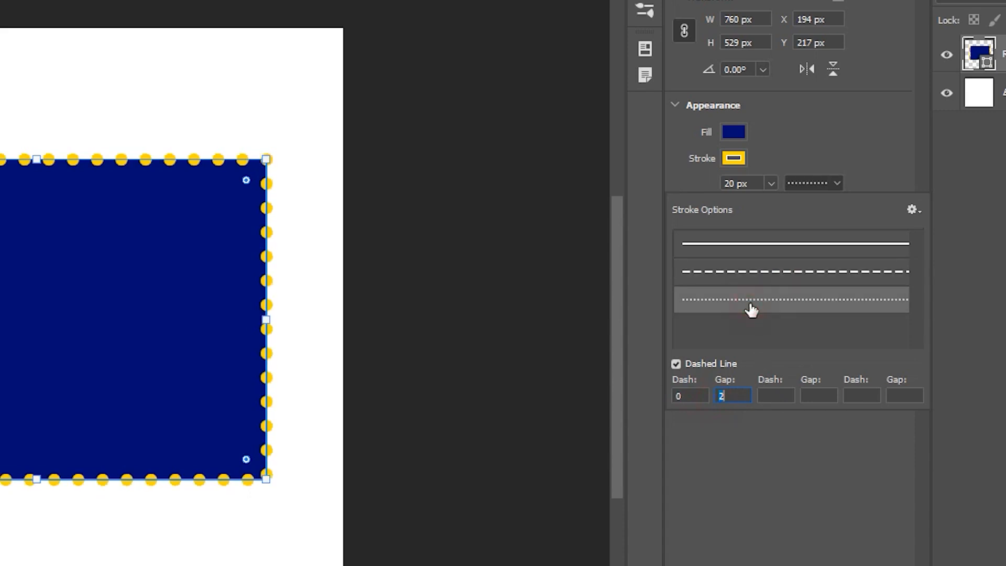
left_click(755, 245)
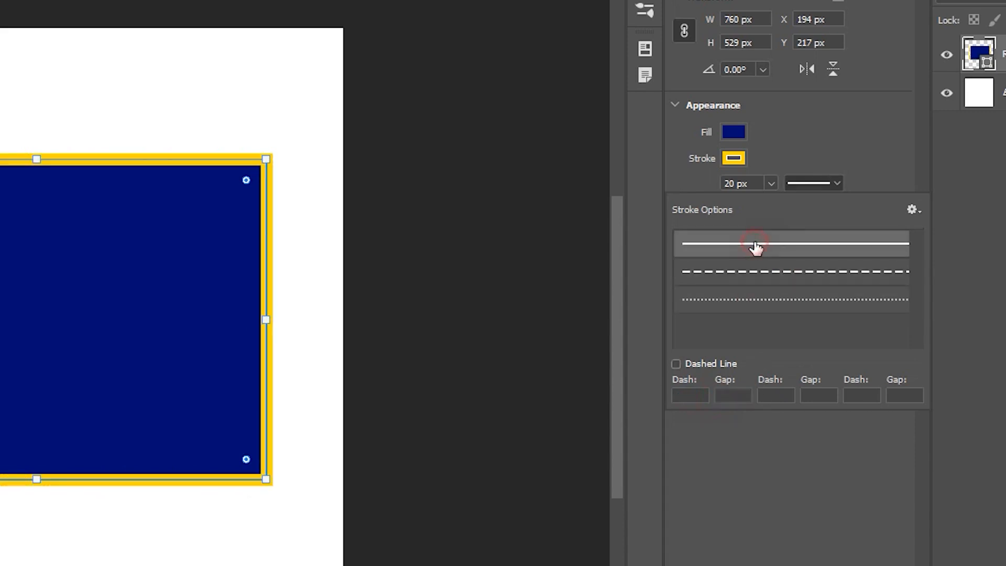
left_click(786, 142)
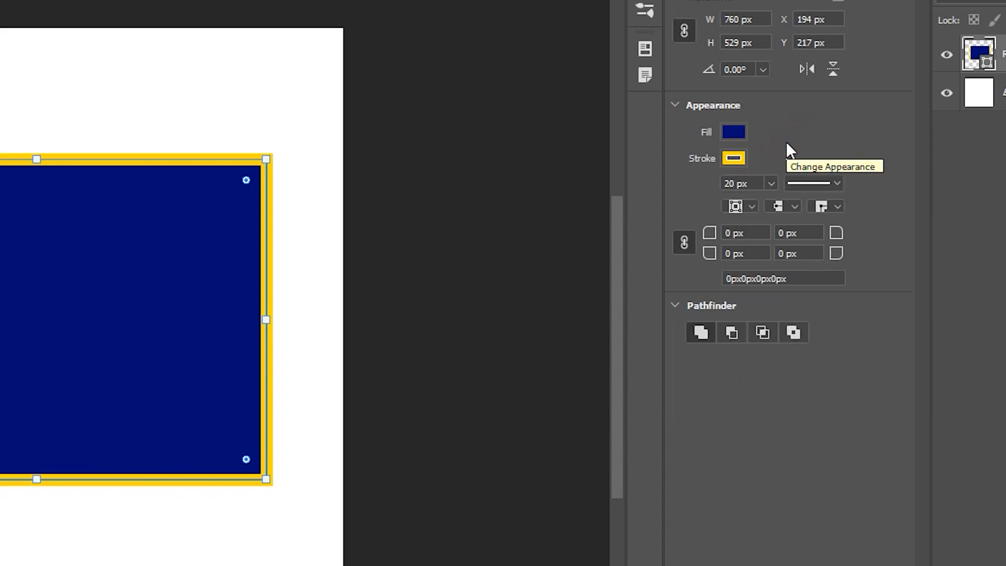
Try the inside and center stroke alignments on the rectangle, and align the stroke to the outside of its edge
left_click(749, 206)
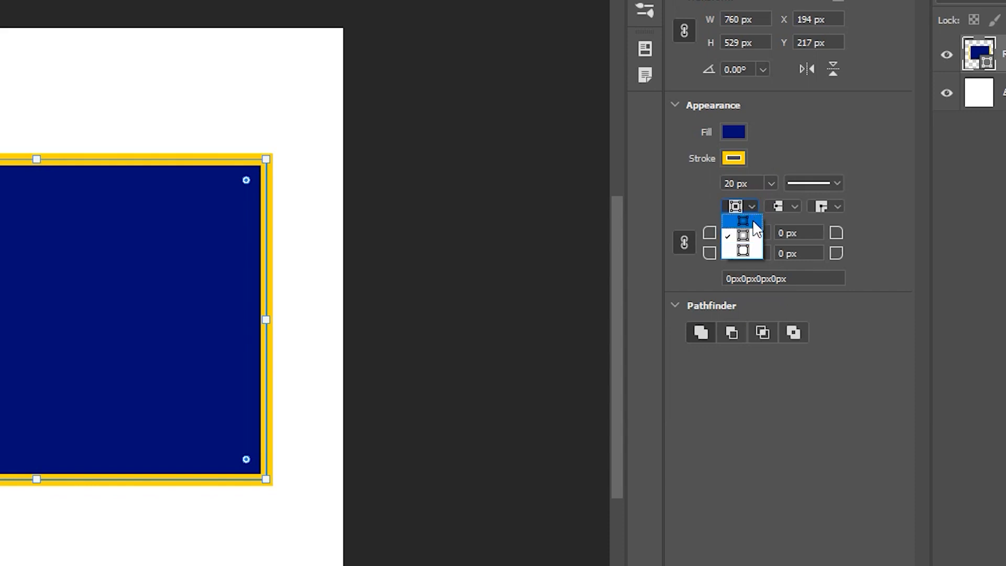
left_click(753, 222)
left_click(752, 207)
left_click(753, 234)
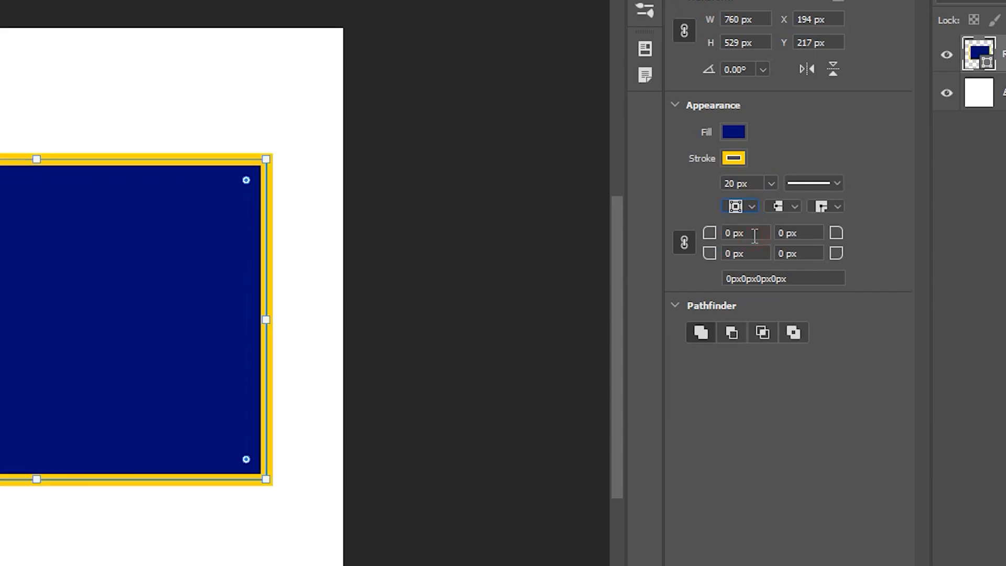
left_click(753, 210)
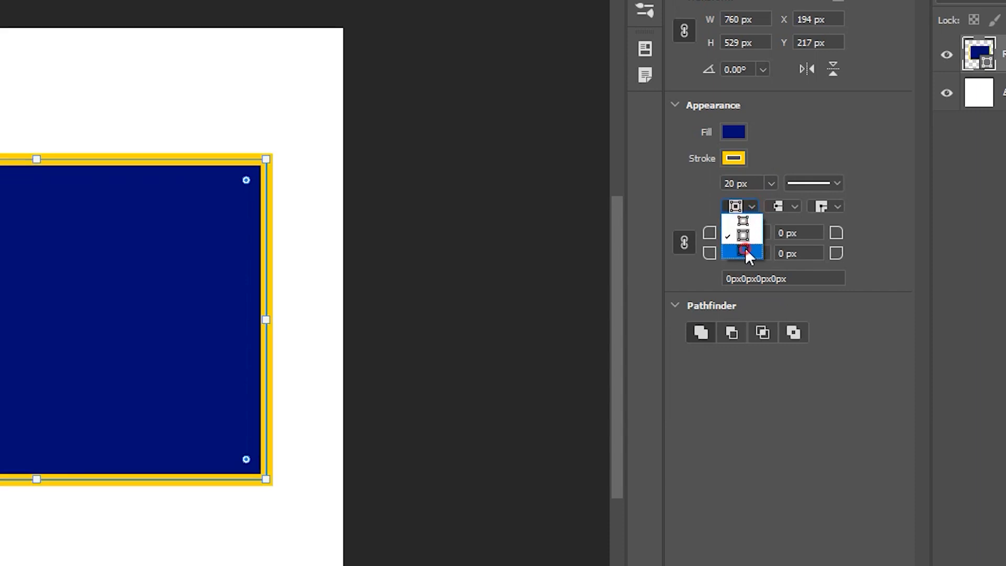
left_click(745, 248)
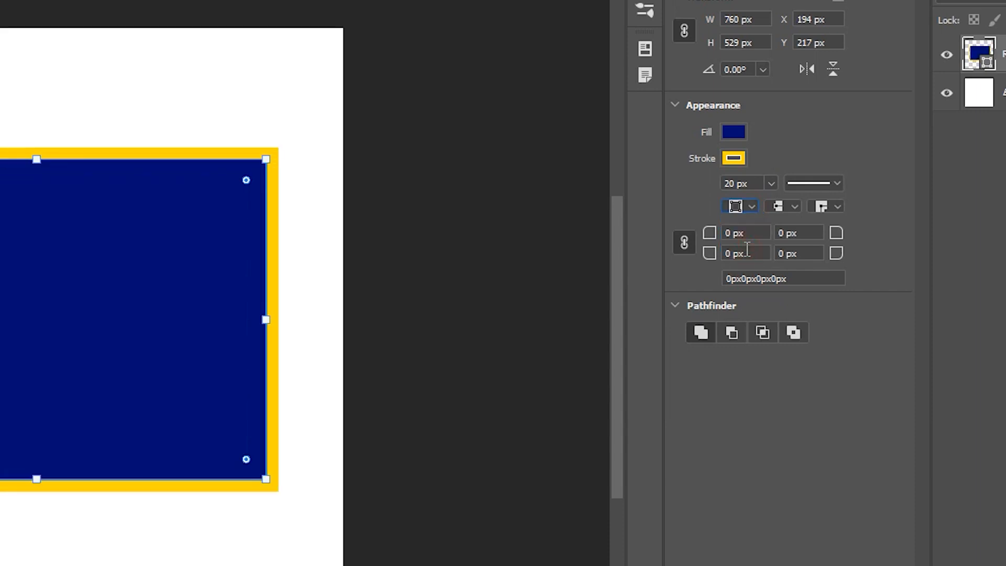
Try round line caps and rounded corner joins on the rectangle's stroke, and inspect its upper-right corner
left_click(784, 203)
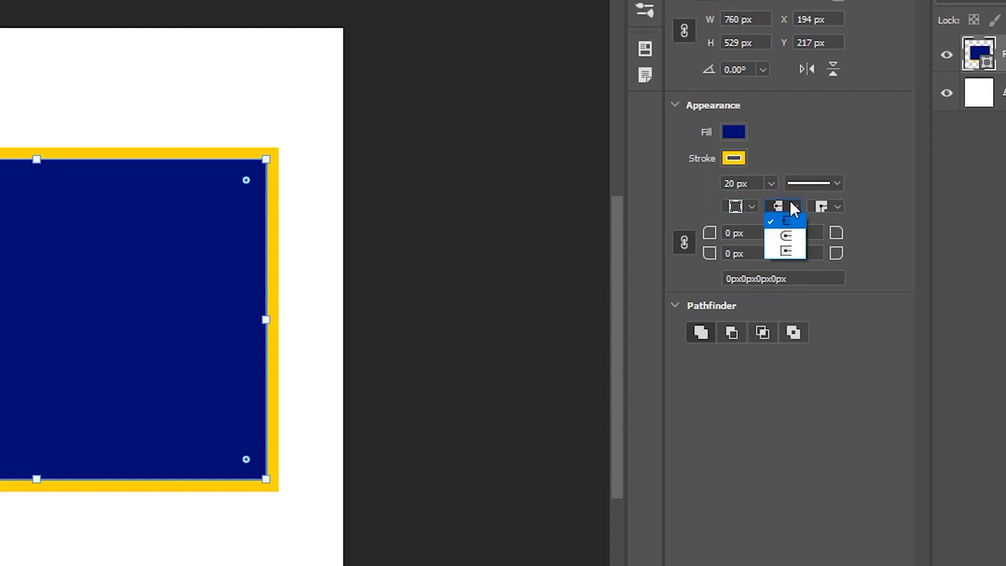
left_click(795, 238)
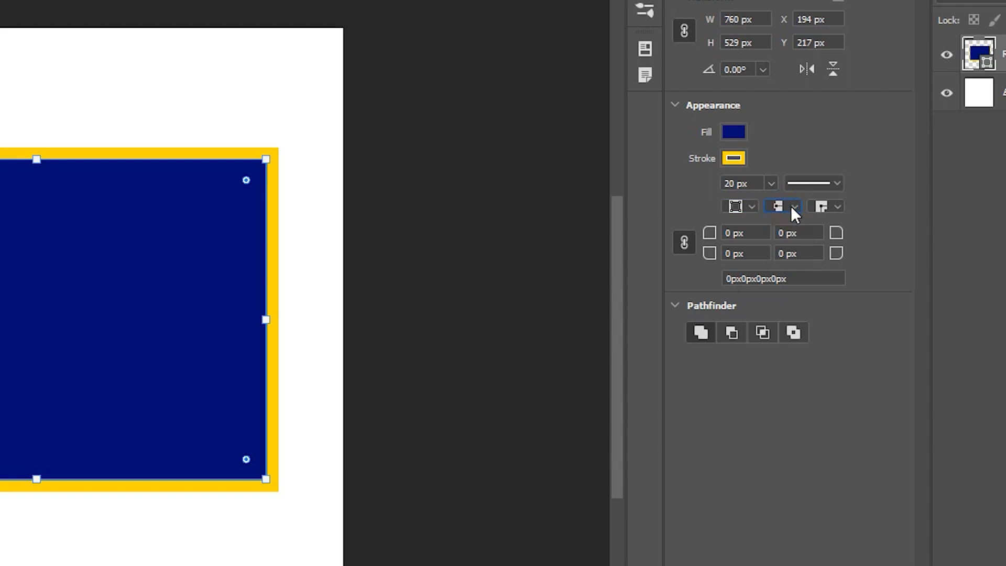
left_click(837, 206)
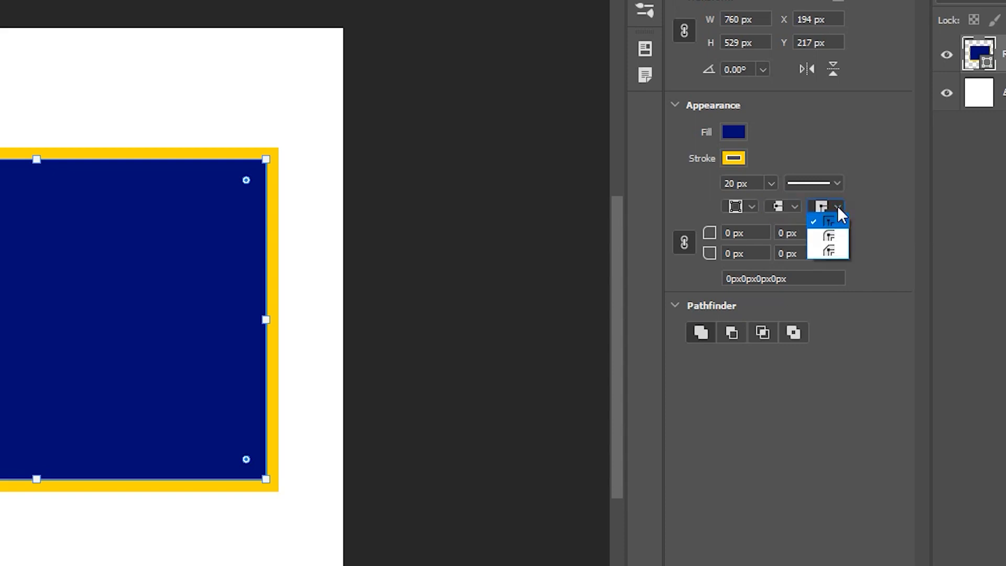
left_click(827, 237)
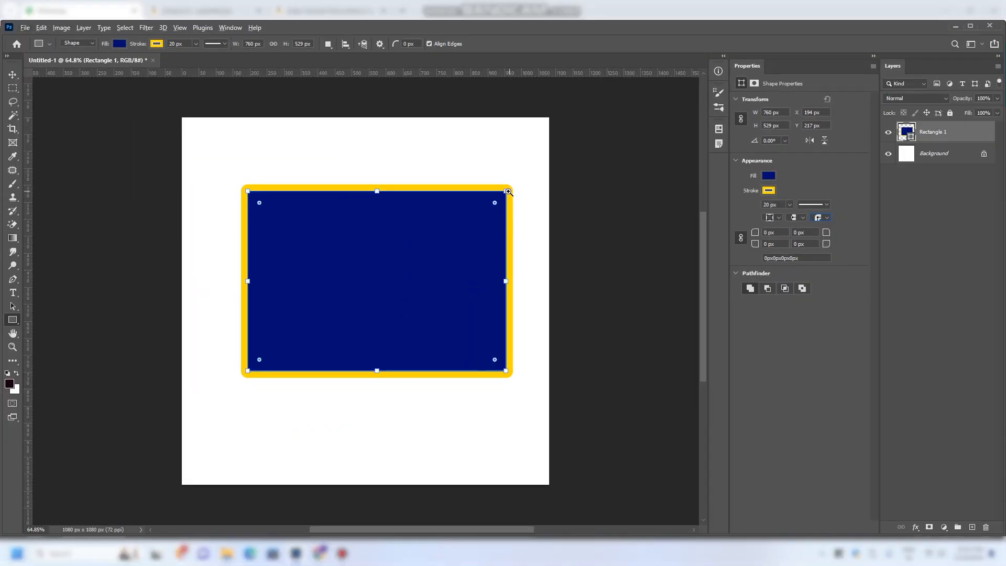
scroll(526, 187, "up", 1)
scroll(525, 187, "up", 7)
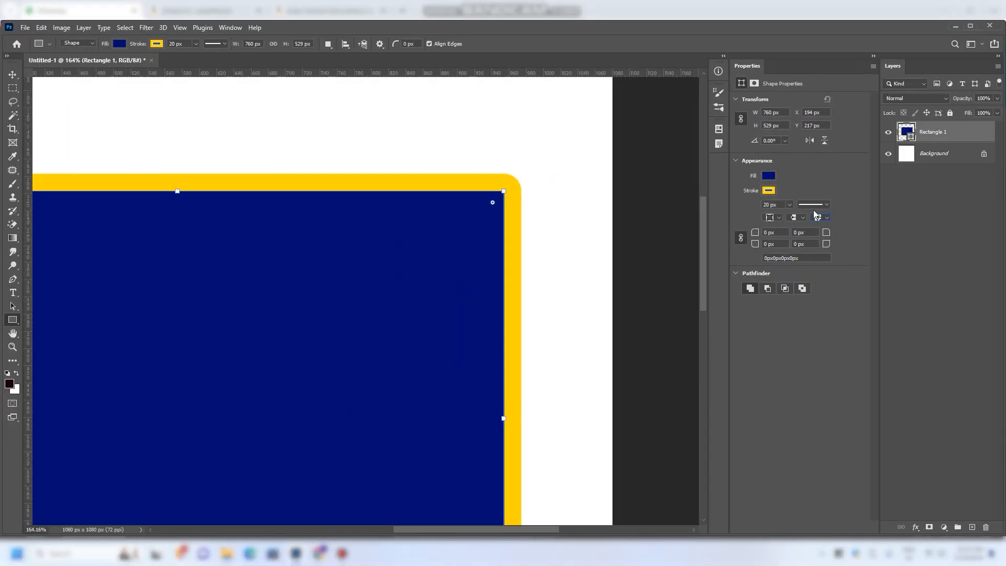
Compare the miter, round and bevel corner joins on the rectangle's stroke, and return to square miter corners
left_click(828, 224)
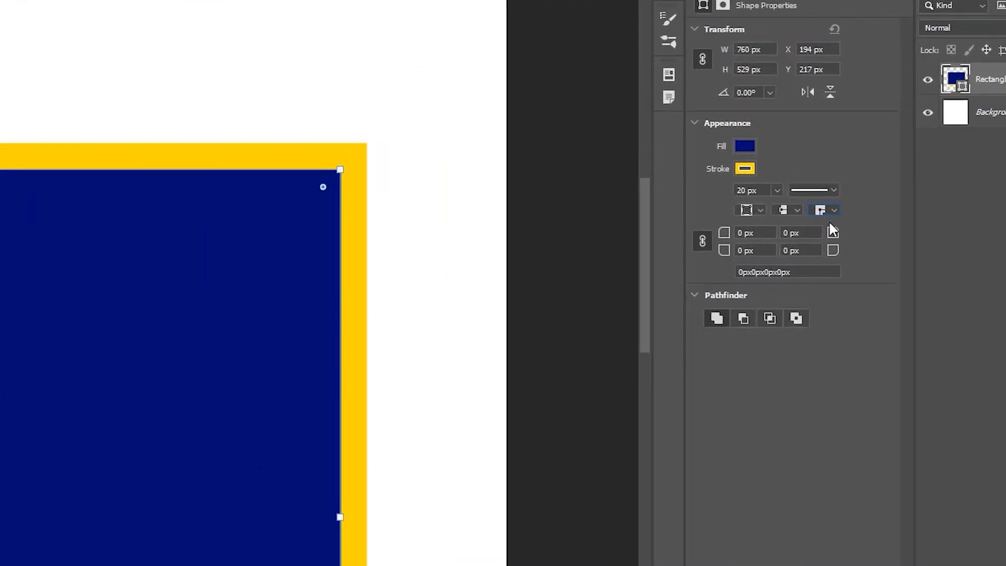
left_click(835, 207)
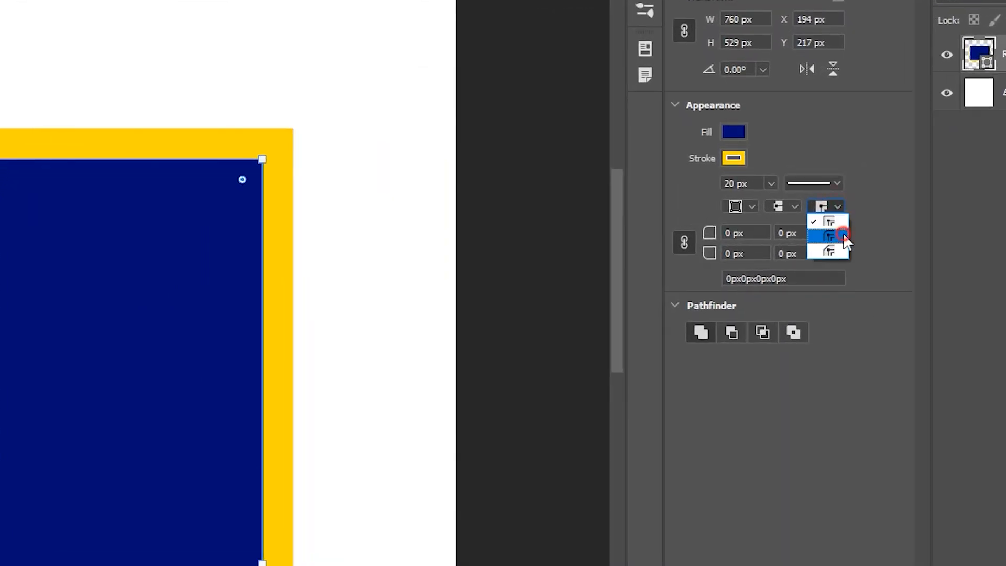
left_click(844, 233)
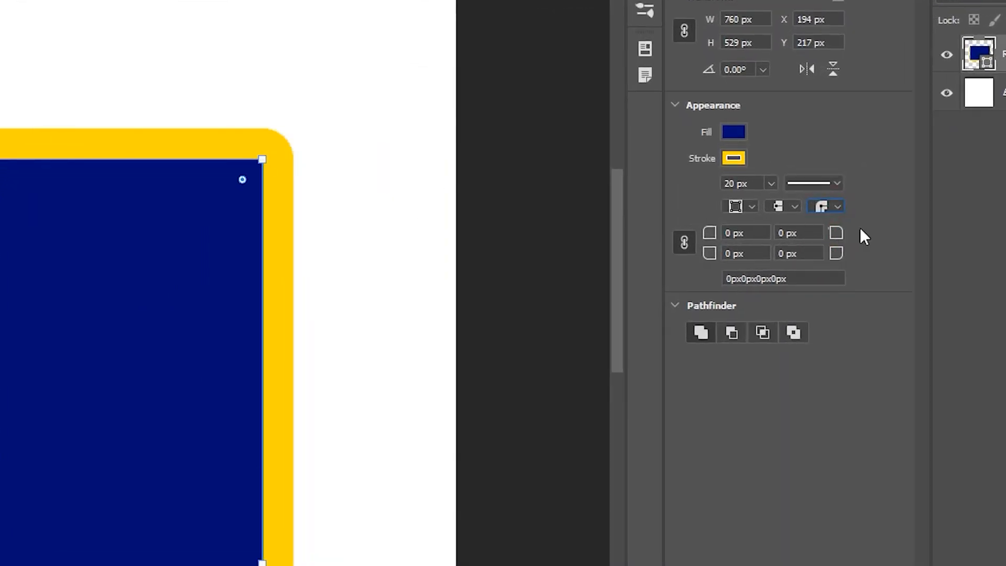
left_click(840, 208)
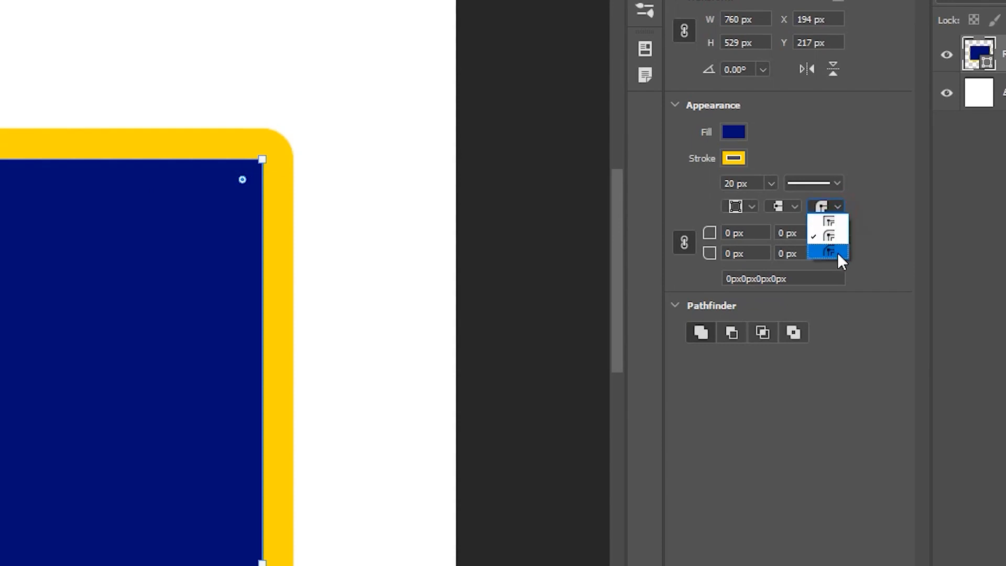
left_click(837, 253)
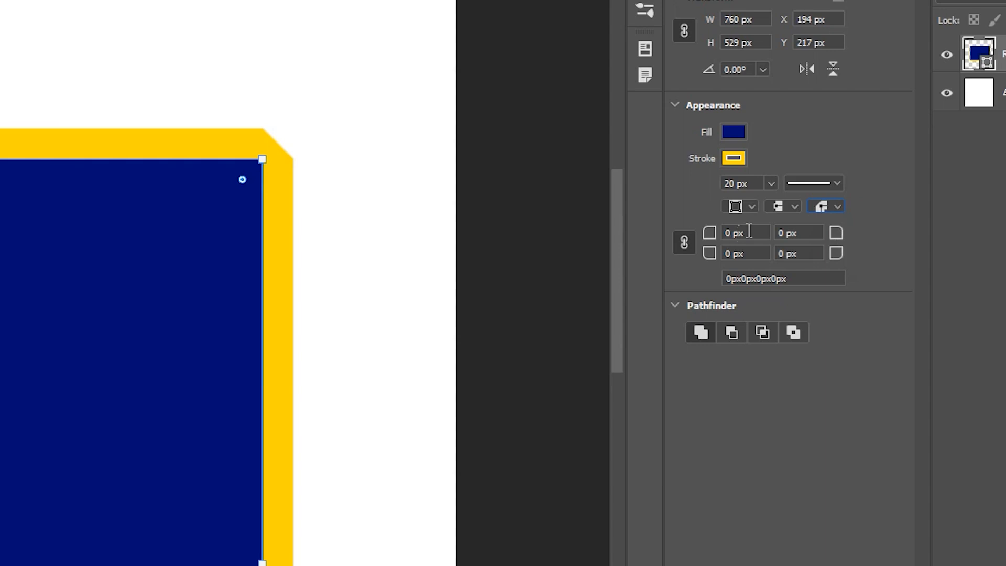
left_click(840, 206)
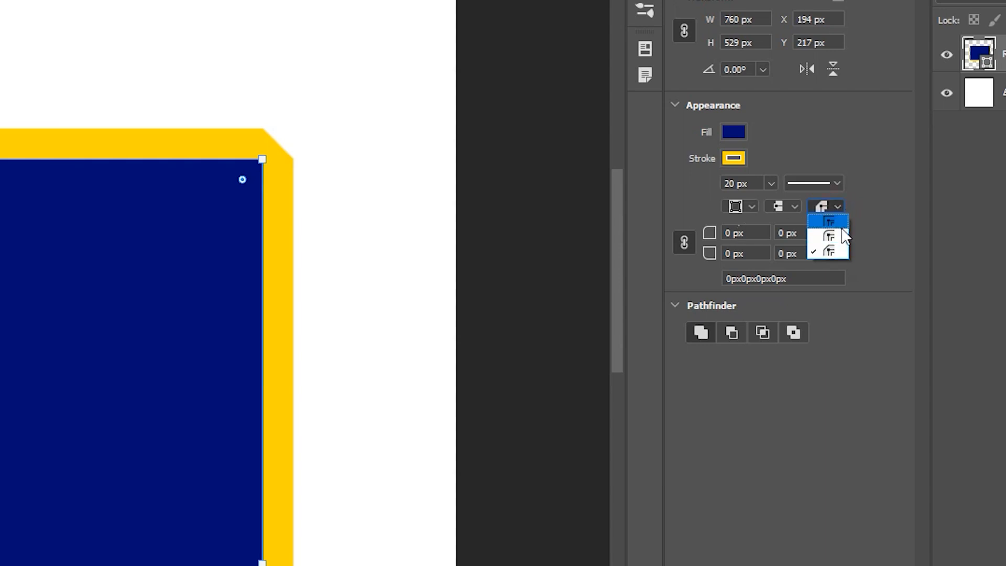
left_click(829, 221)
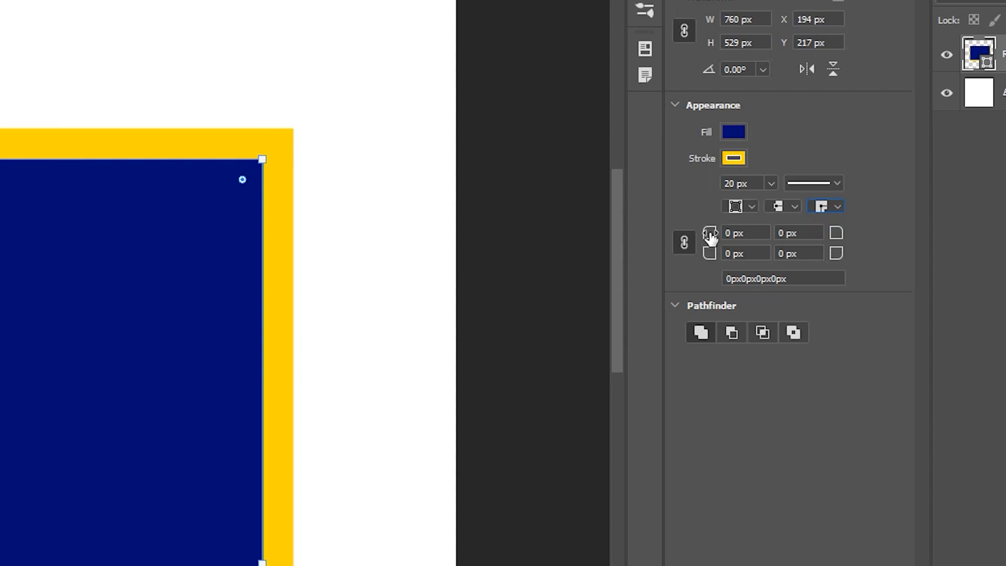
Round all four corners of the rectangle to a radius of 100 px
left_click_drag(370, 234, 291, 296)
left_click_drag(262, 301, 277, 287)
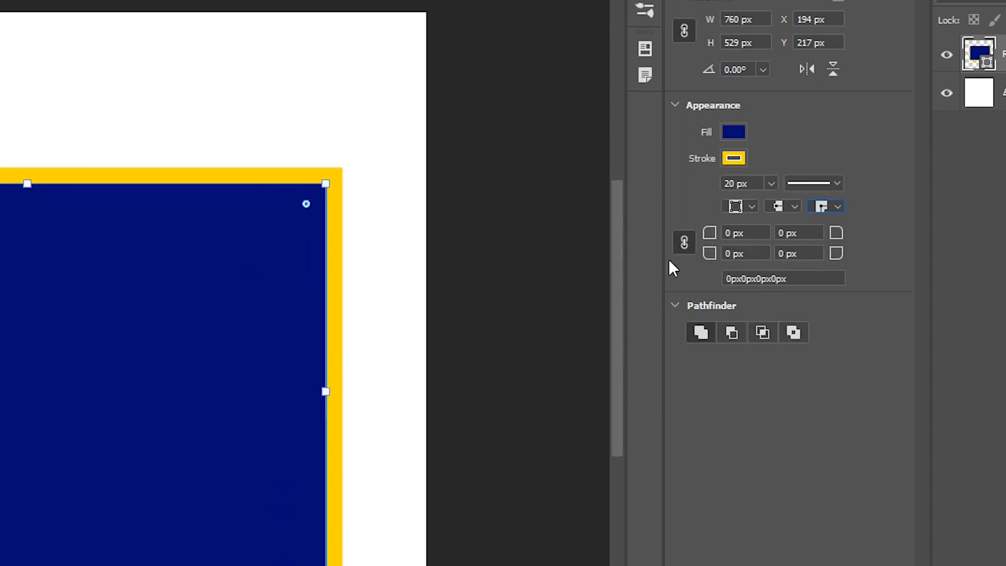
left_click_drag(711, 232, 749, 239)
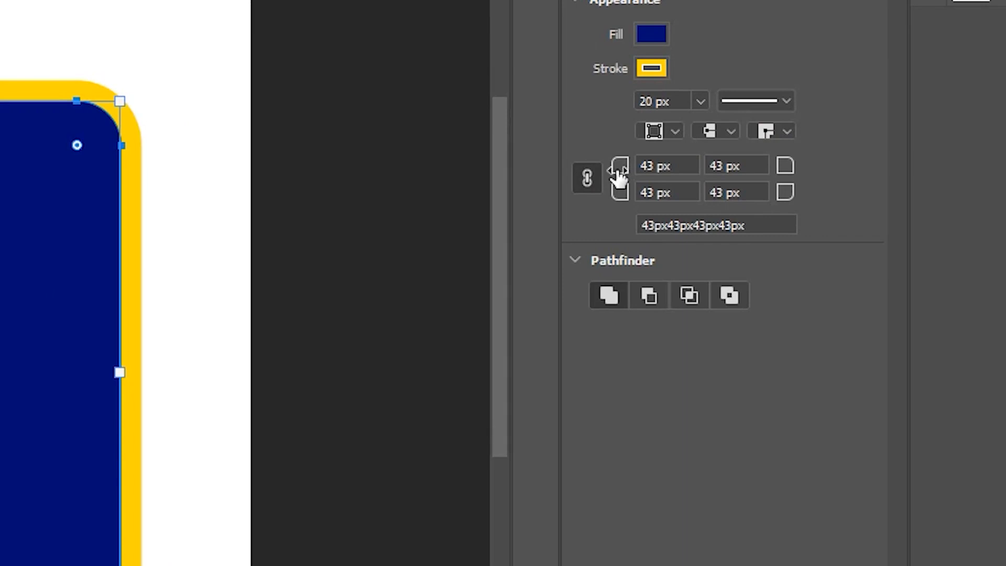
left_click_drag(621, 167, 659, 171)
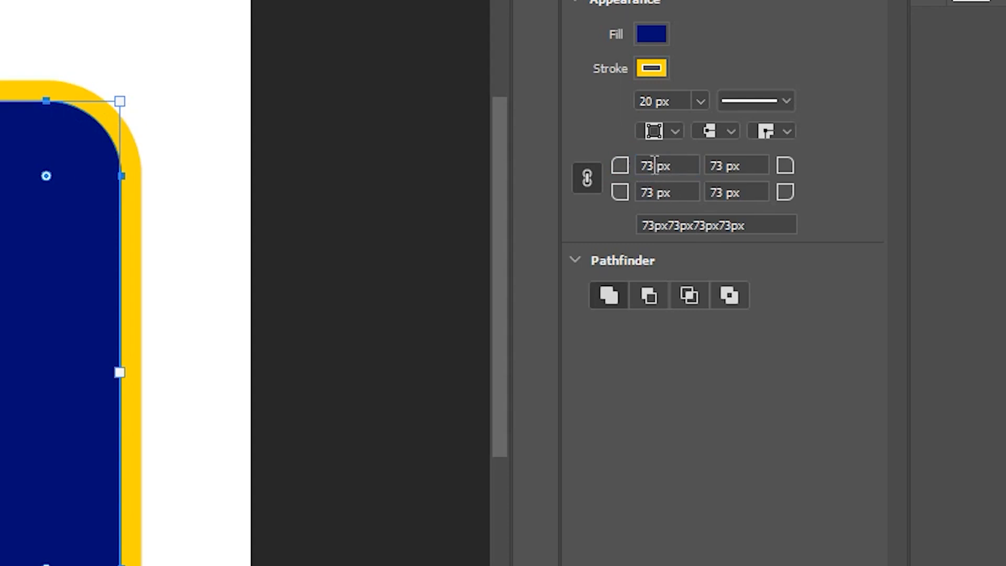
left_click(684, 163)
type("100")
key("Return")
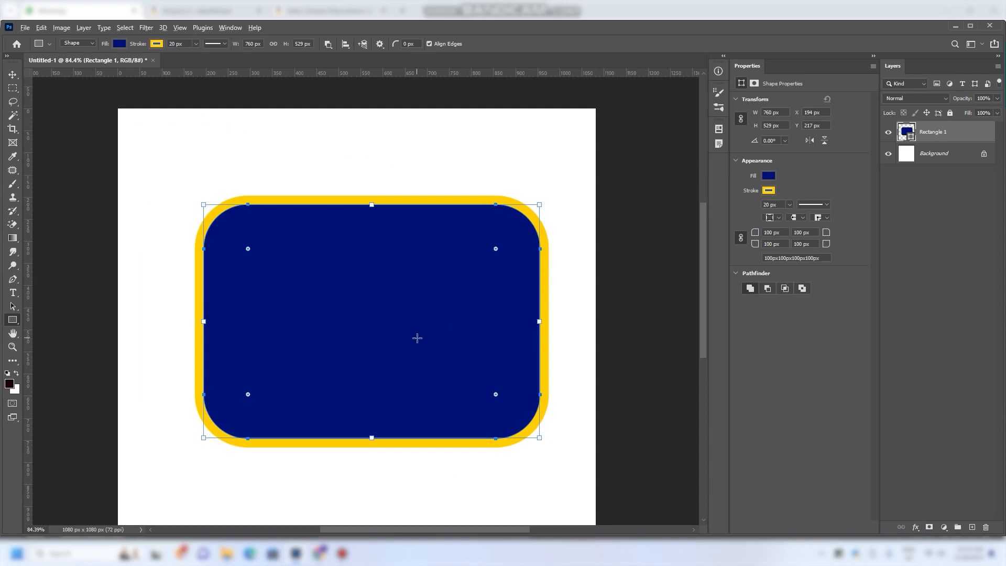
Scale the rounded rectangle down to about 71% and center it horizontally in the upper half of the canvas
scroll(417, 338, "down", 2)
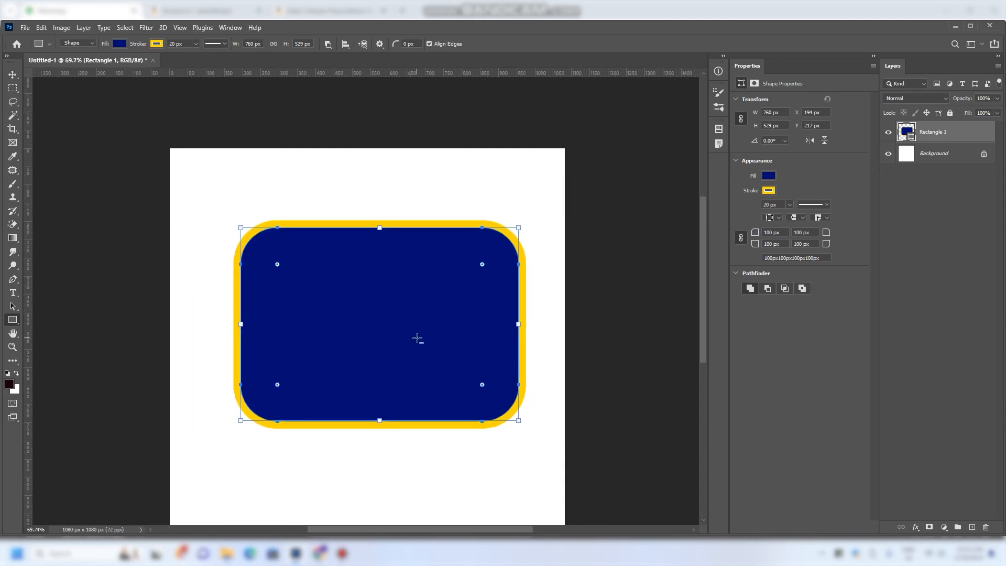
key("v")
left_click_drag(408, 284, 397, 254)
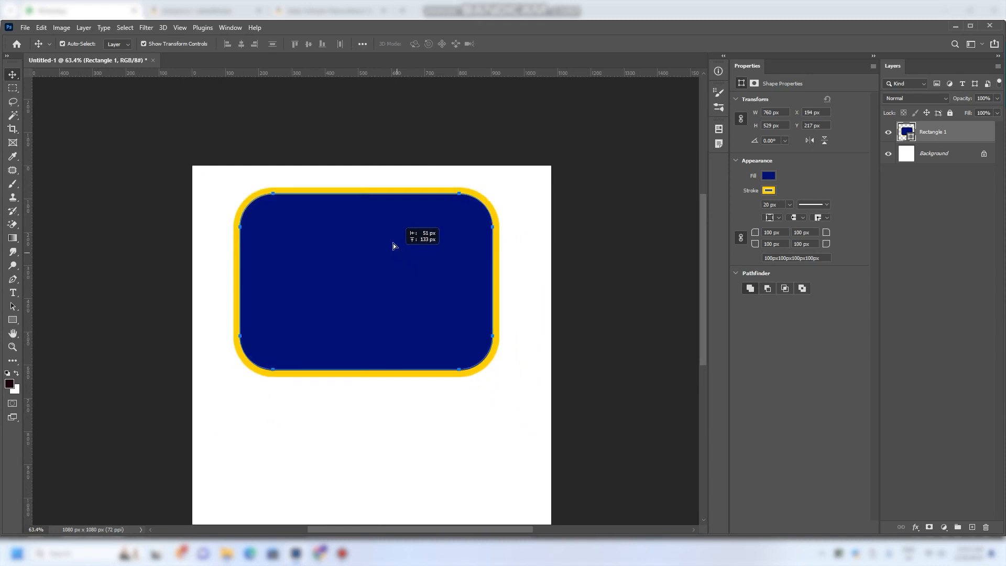
left_click_drag(366, 190, 366, 235)
left_click_drag(371, 298, 378, 255)
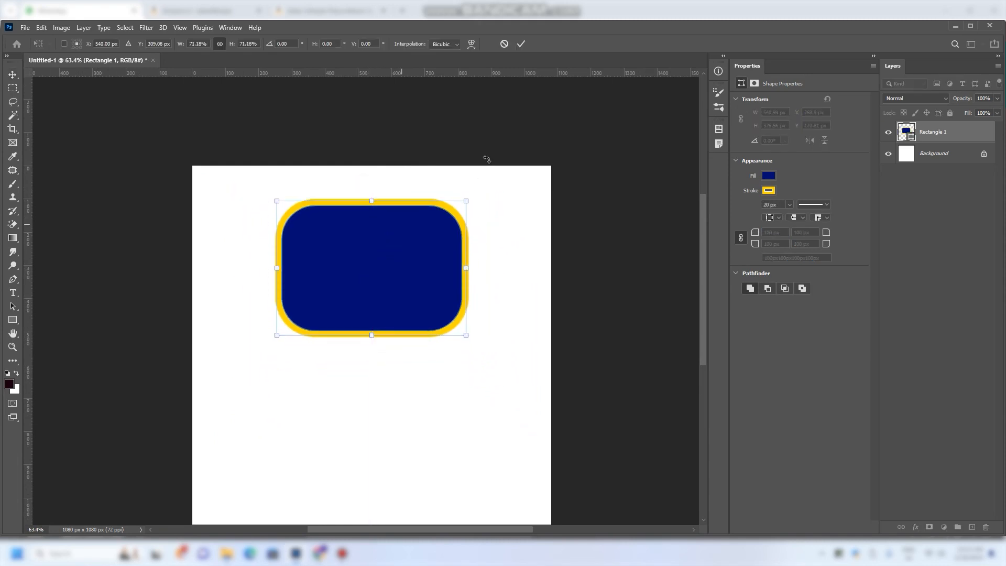
left_click(520, 44)
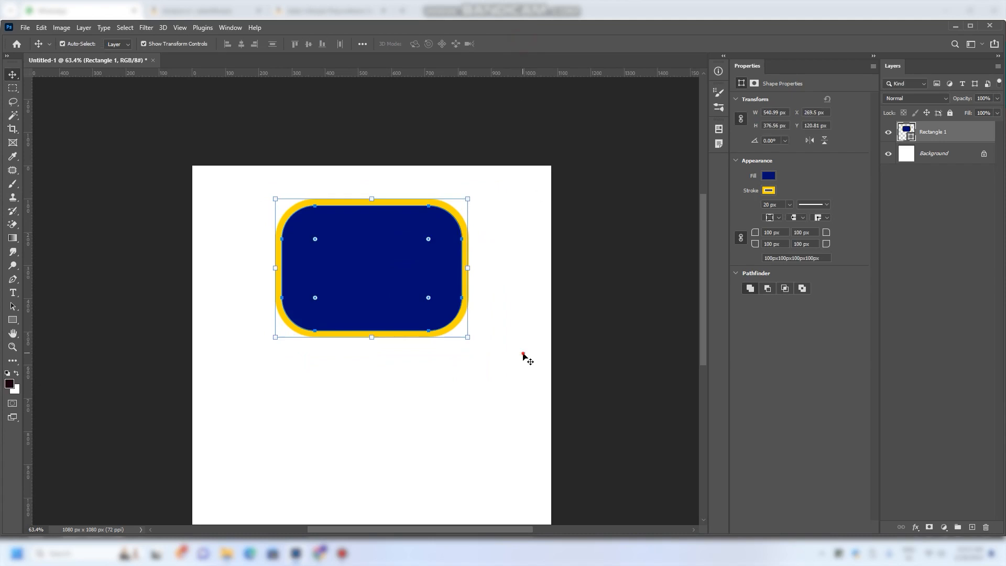
left_click(523, 356)
scroll(378, 393, "down", 1)
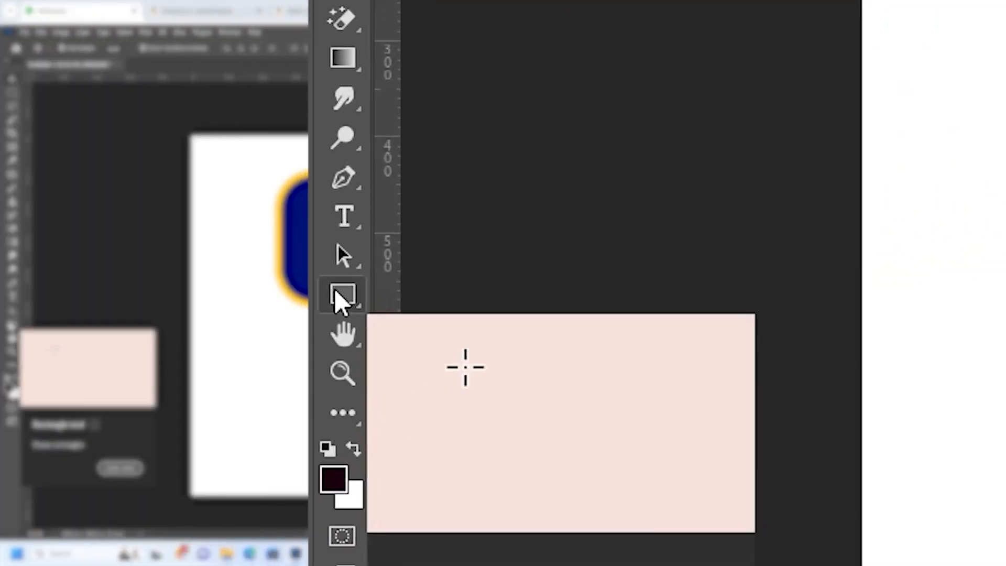
Draw a circle about 369 px in diameter with the Ellipse Tool, below the rounded rectangle at the canvas's lower left
left_click(12, 320)
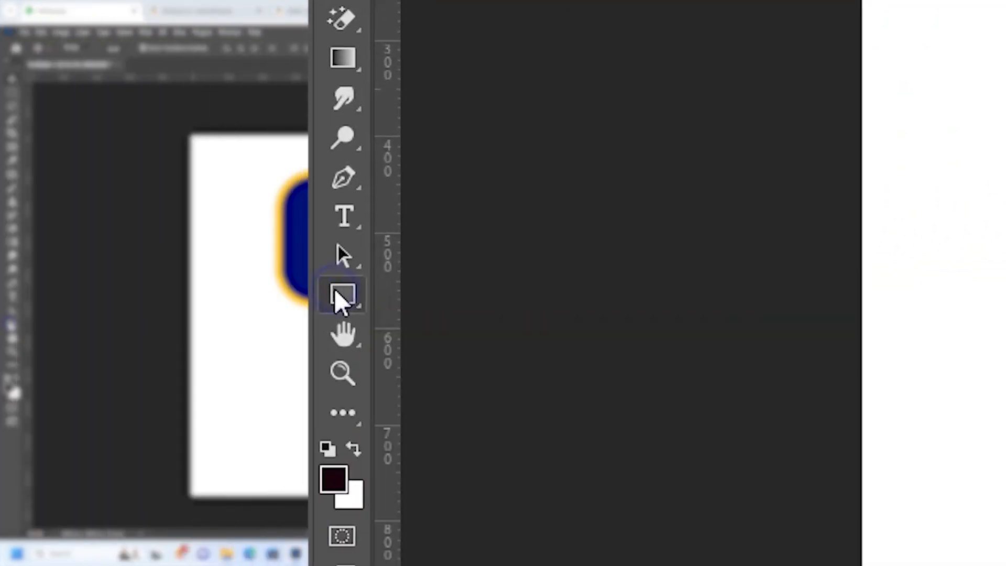
right_click(335, 288)
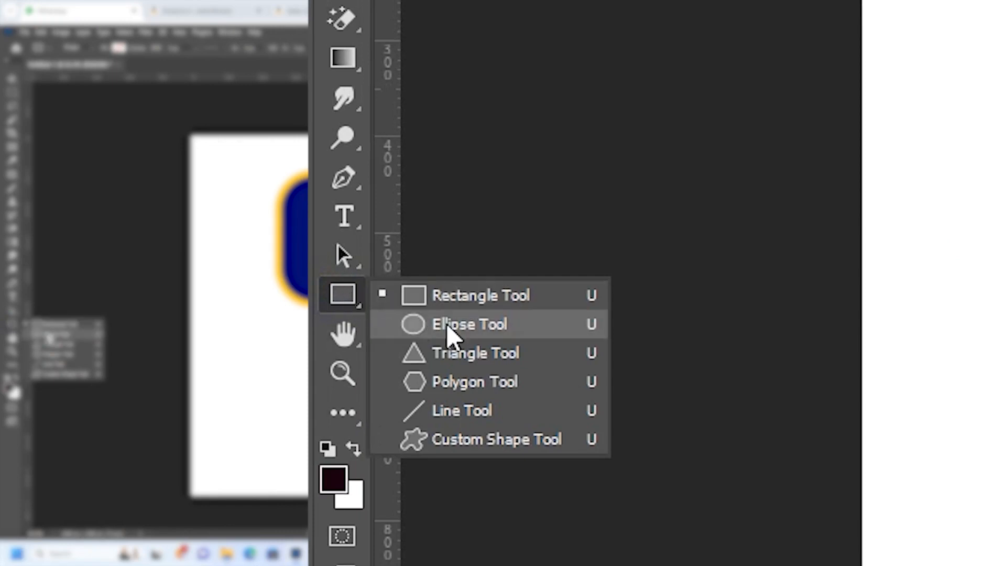
left_click(466, 328)
left_click_drag(247, 328, 369, 464)
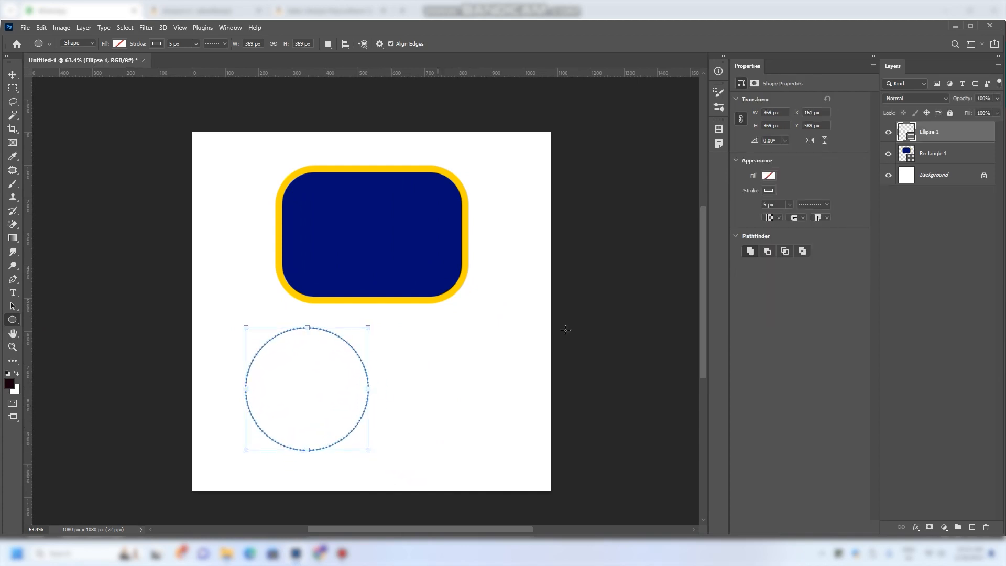
Fill the circle with dark blue and set its stroke width to 1 px
left_click(769, 177)
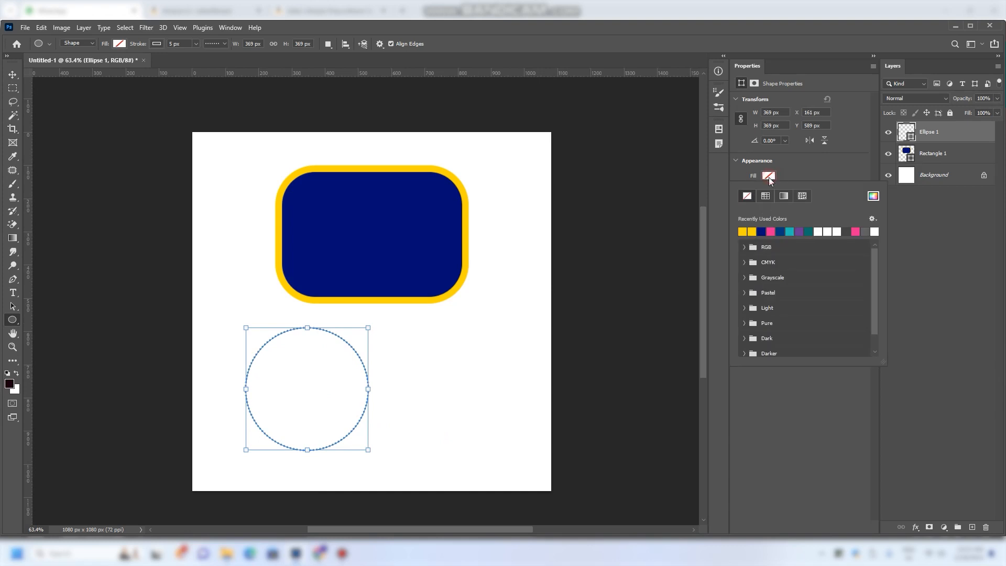
left_click(765, 232)
left_click(768, 190)
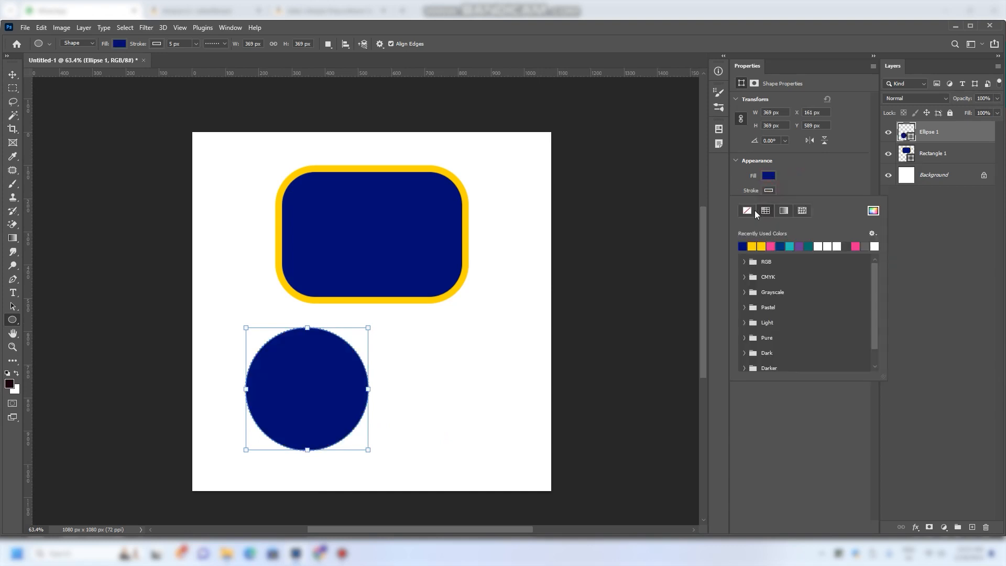
left_click(747, 210)
left_click(801, 185)
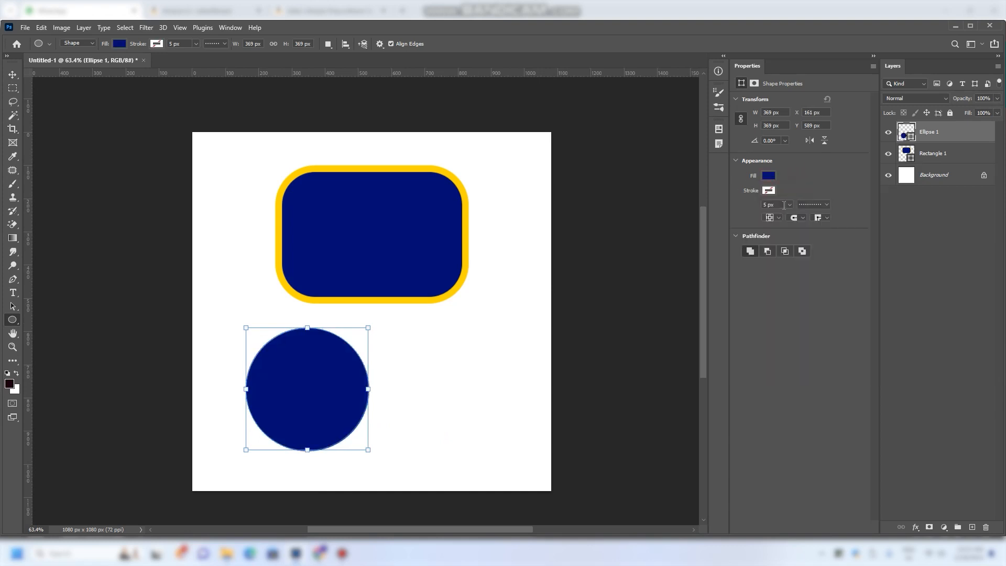
type("1")
left_click(767, 191)
left_click(818, 178)
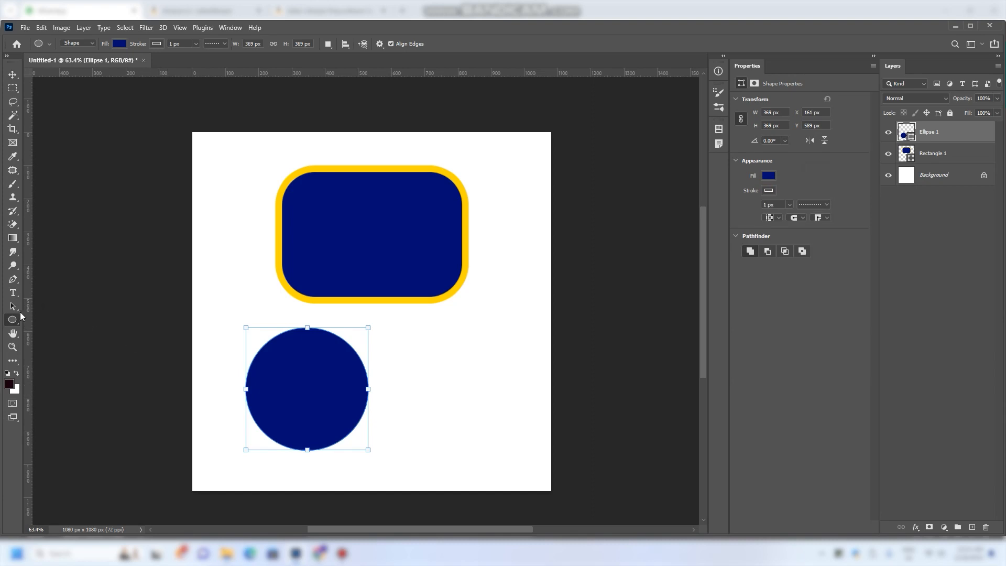
Draw a square about 177 px wide with the Rectangle Tool, to the right of the circle
right_click(14, 326)
left_click(91, 323)
left_click_drag(424, 326, 484, 386)
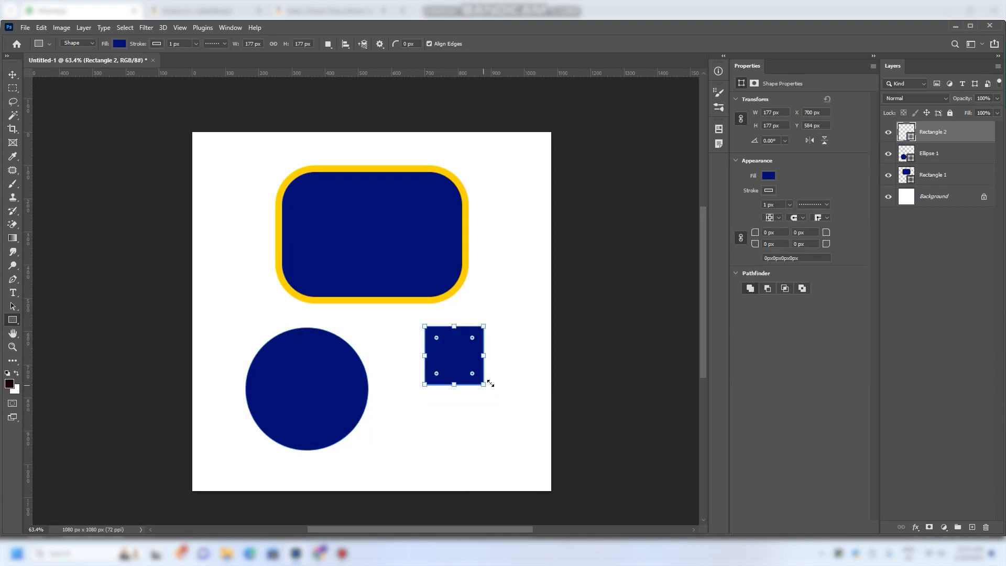
Fill the small square with pink and remove its stroke
left_click(769, 178)
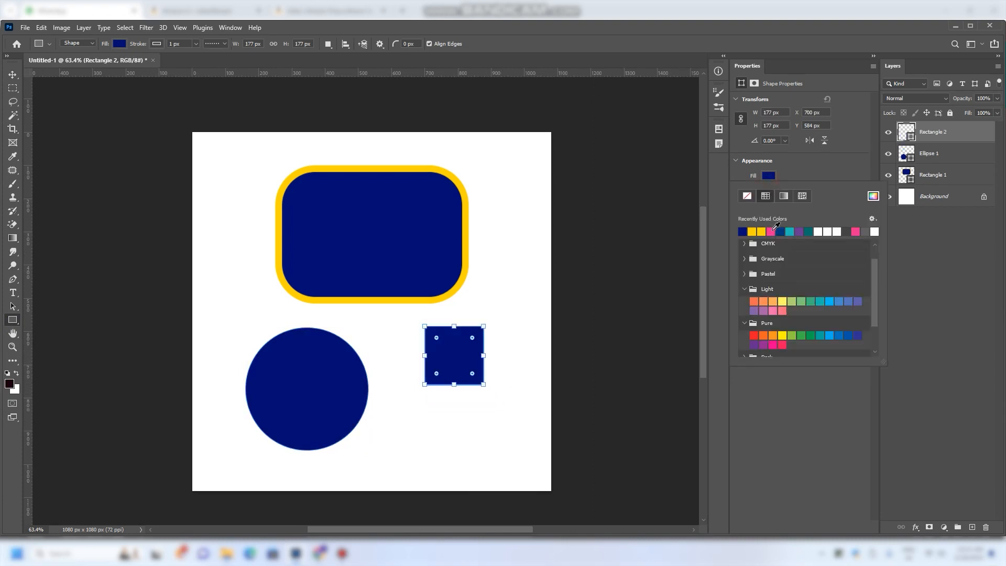
left_click(768, 232)
left_click(791, 167)
left_click(772, 192)
left_click(749, 212)
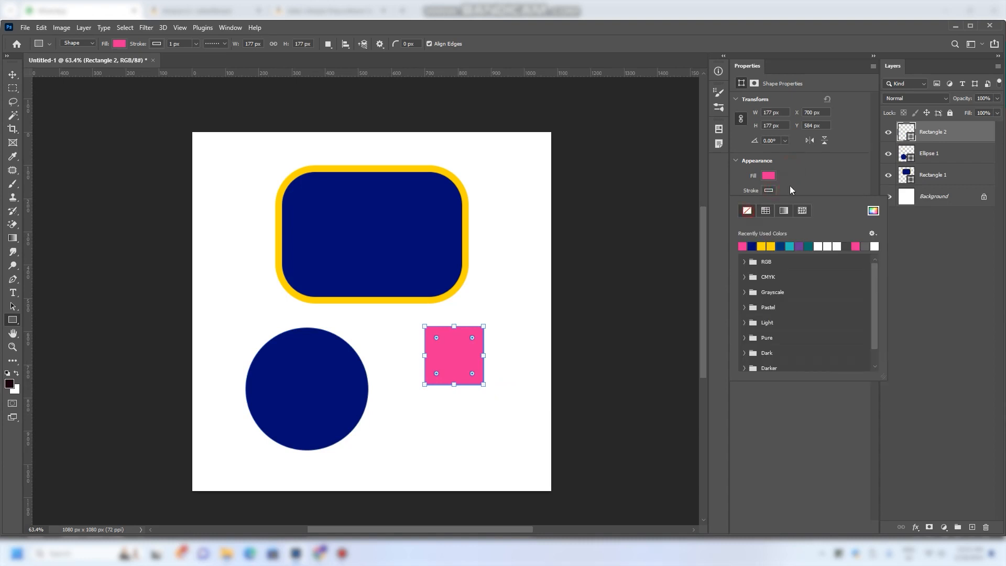
left_click(801, 175)
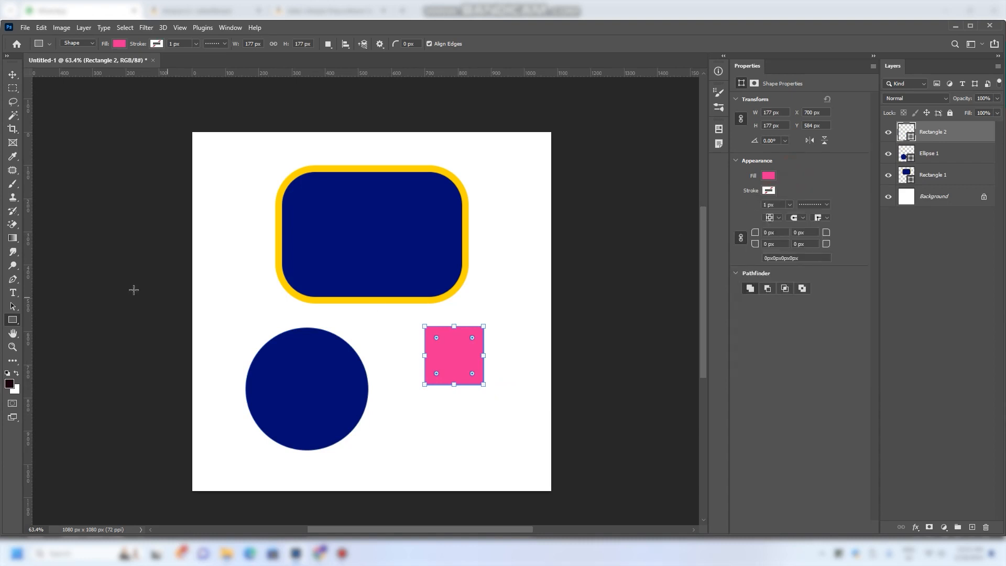
Draw a triangle about 208 by 180 px at the rounded rectangle's lower left and round its corners to 29 px
right_click(12, 319)
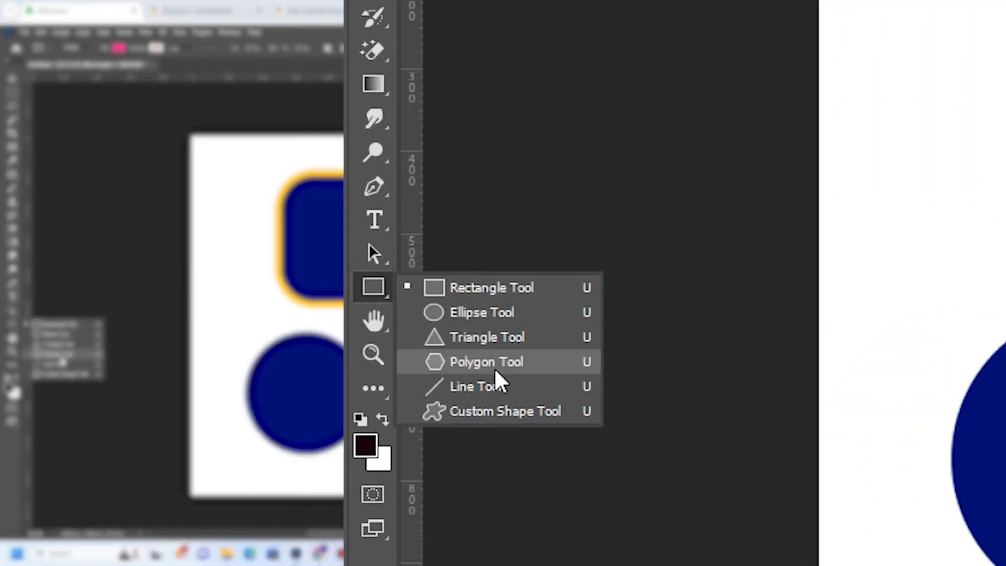
left_click(501, 338)
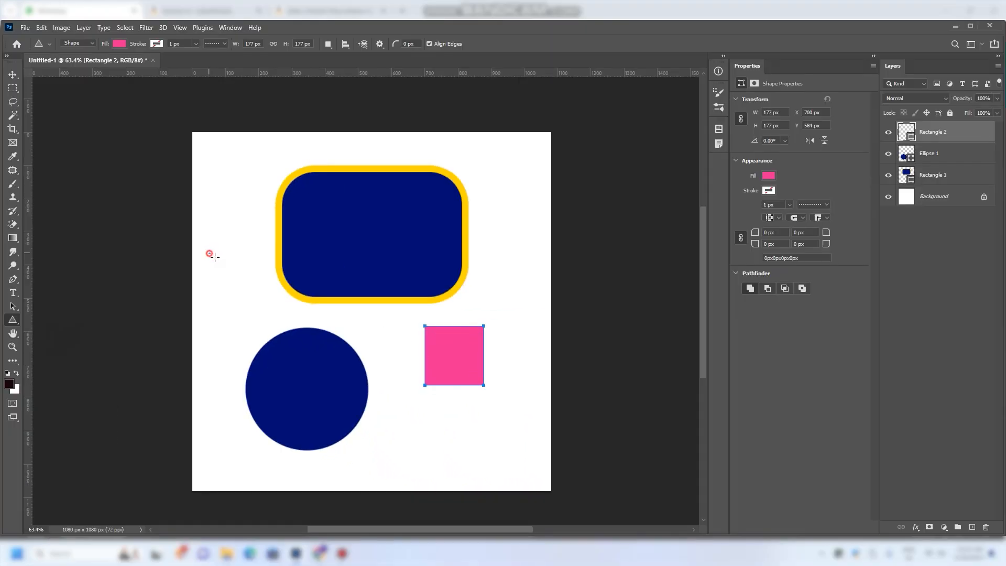
left_click_drag(534, 188, 610, 247)
left_click_drag(252, 286, 298, 330)
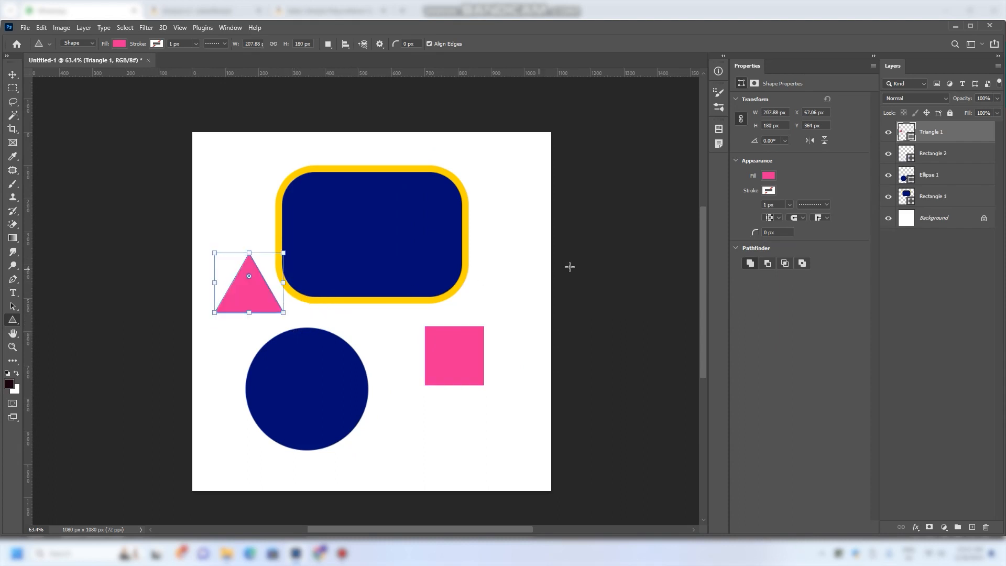
left_click_drag(757, 237, 772, 239)
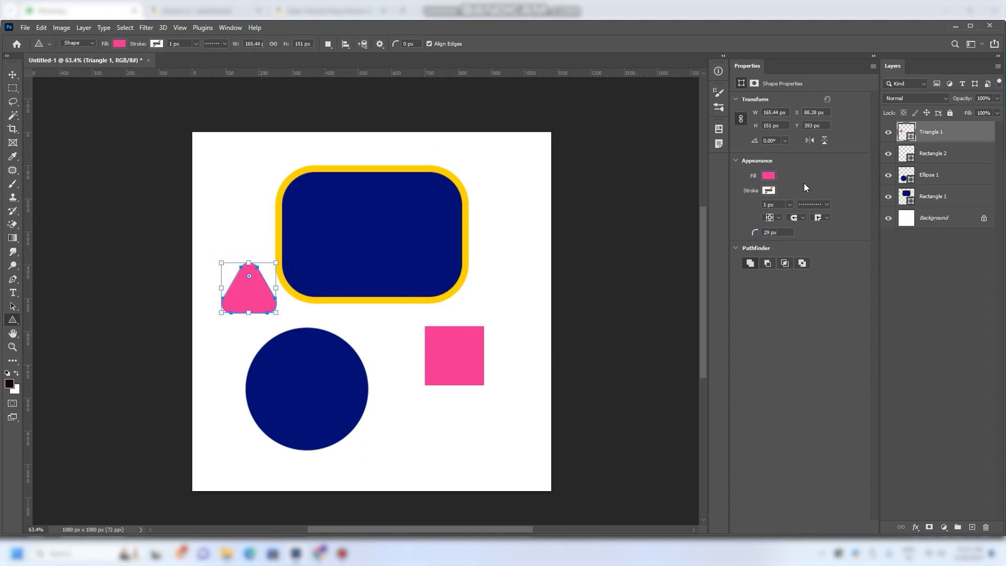
Draw a six-sided polygon about 166 px wide with the Polygon Tool, to the right of the rounded rectangle
right_click(12, 320)
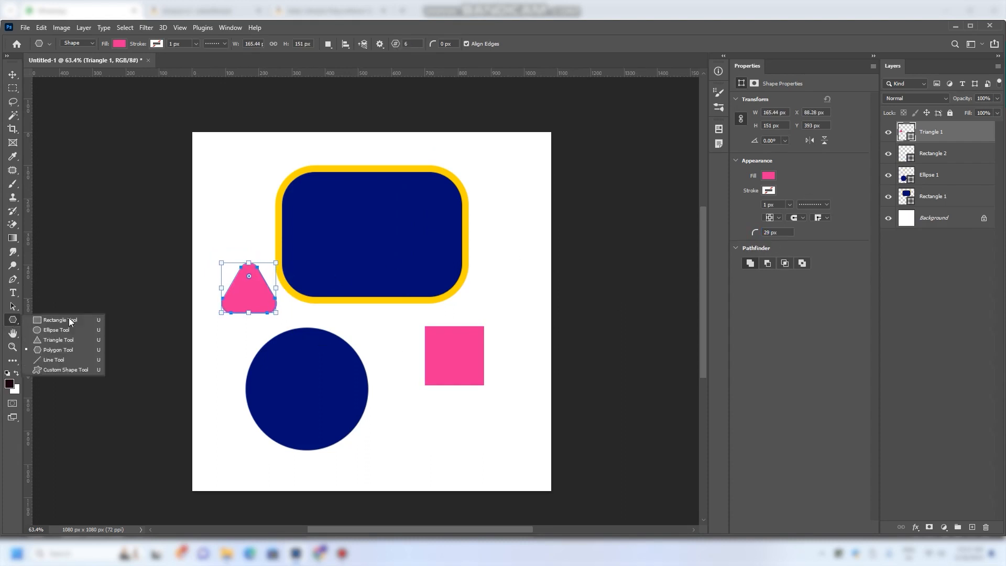
left_click(482, 191)
left_click_drag(482, 191, 539, 249)
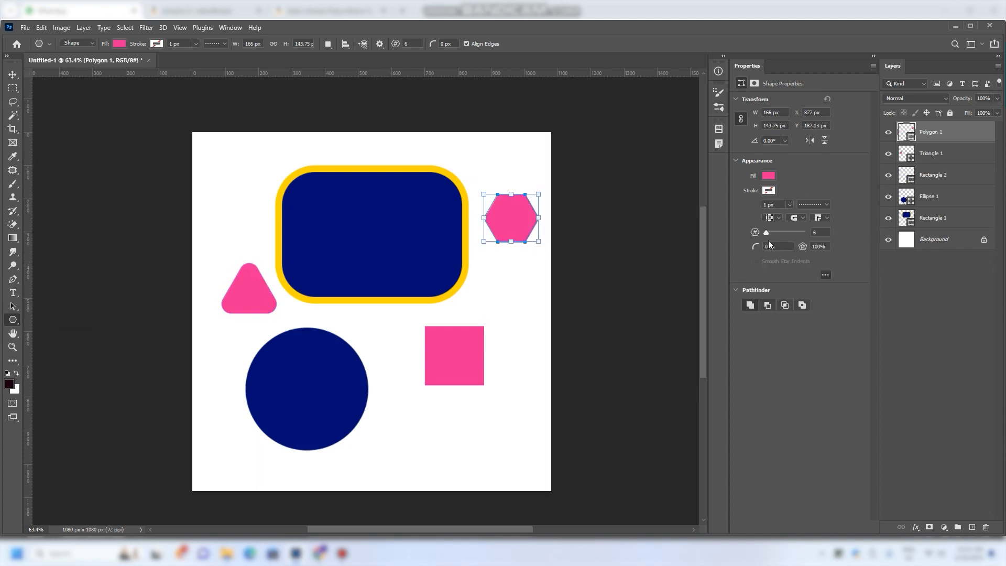
Scale down all five shapes together and place them in the upper-left part of the canvas
key("v")
left_click_drag(153, 152, 542, 428)
left_click_drag(449, 291, 396, 263)
key("ctrl+t")
left_click_drag(471, 418, 370, 333)
left_click_drag(262, 198, 309, 189)
left_click(520, 44)
left_click(480, 260)
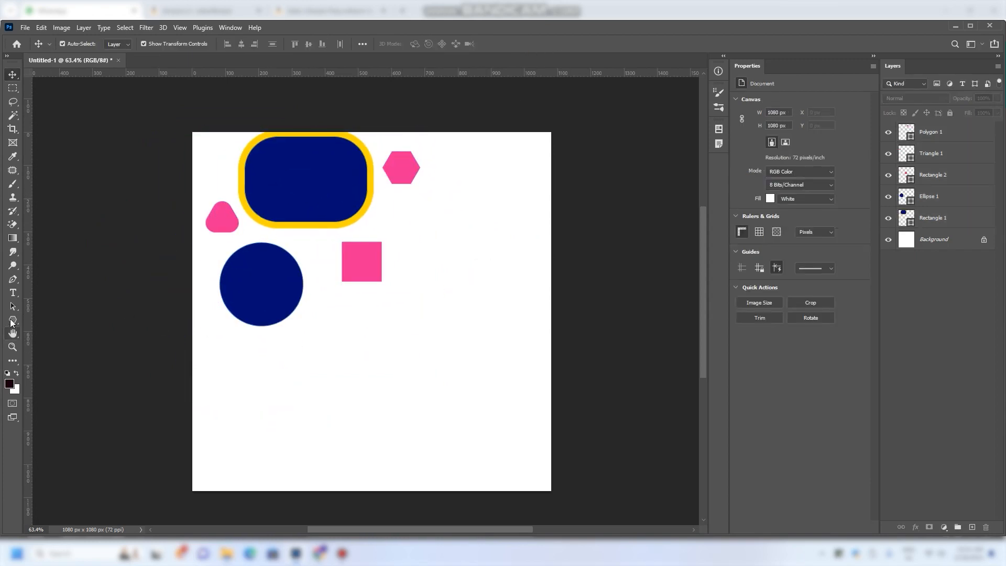
Draw a polygon about 421 by 365 px in the lower part of the canvas and set its number of sides to 5
left_click(12, 320)
left_click_drag(307, 334, 460, 470)
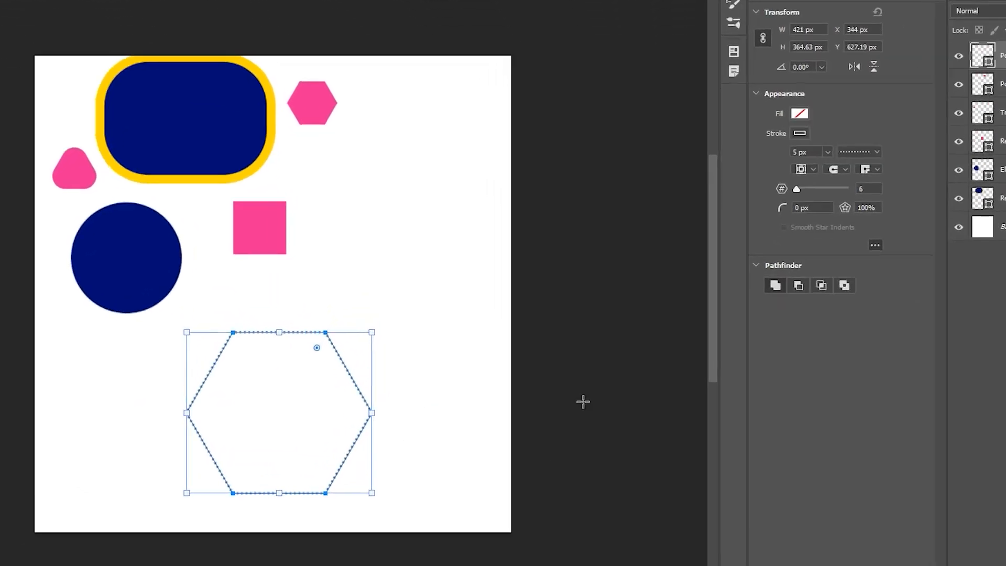
double_click(920, 137)
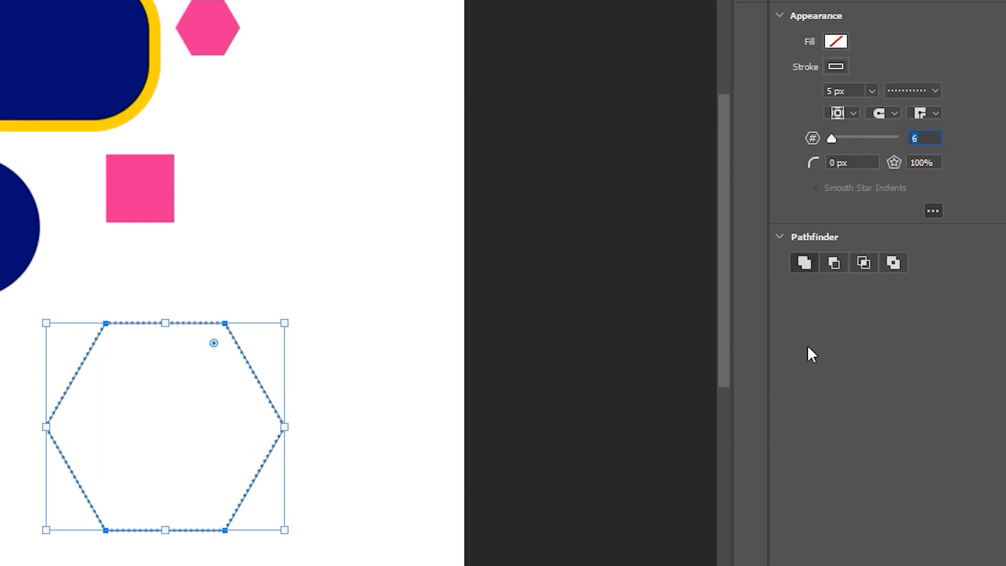
key("Return")
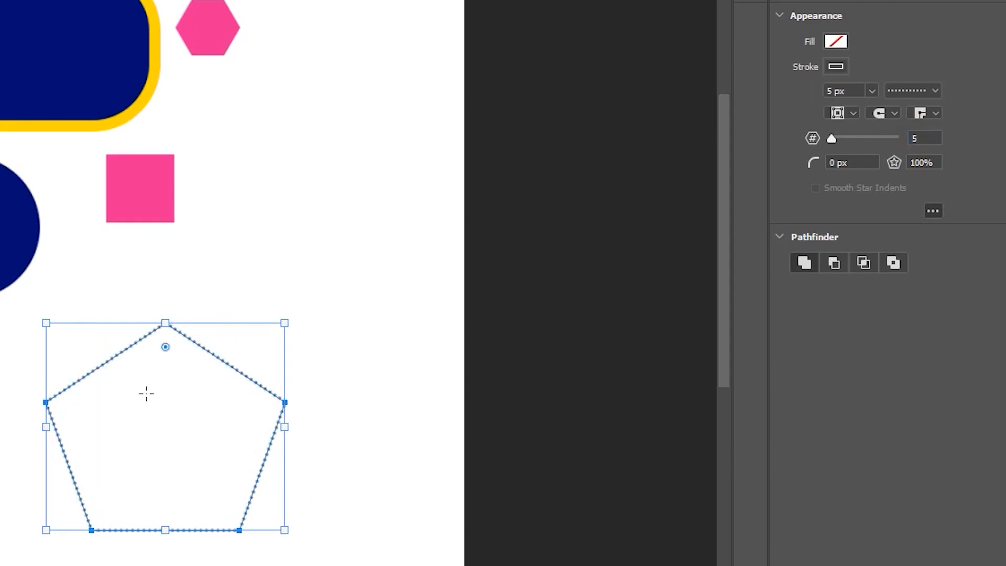
Fill the pentagon with yellow and remove its stroke
left_click(836, 41)
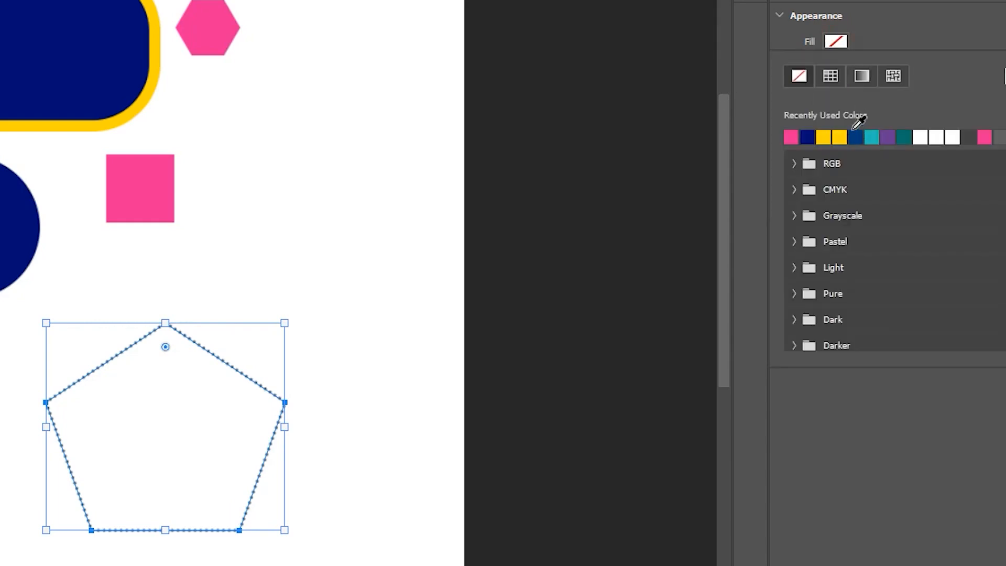
left_click(839, 137)
left_click(902, 24)
left_click(835, 66)
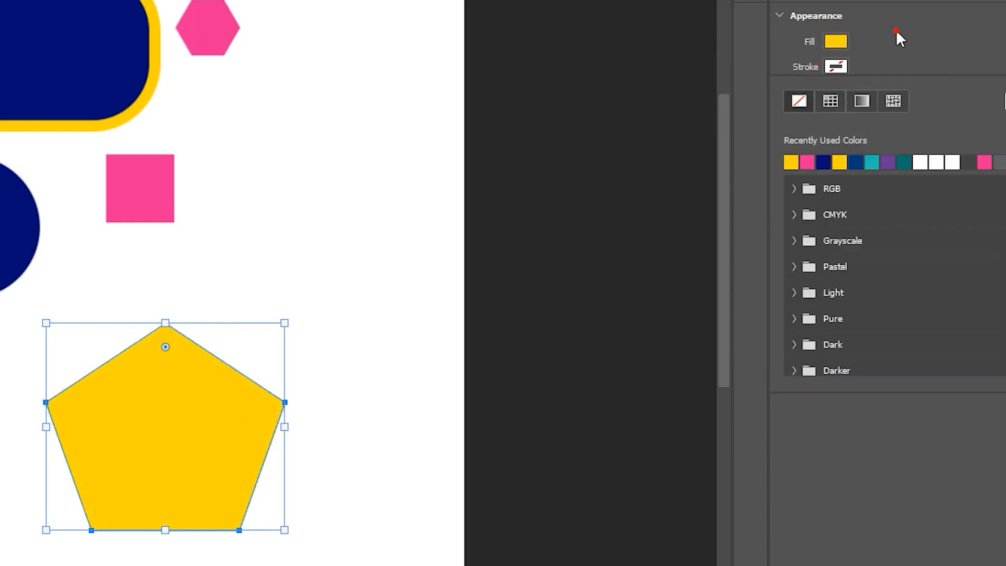
left_click(896, 30)
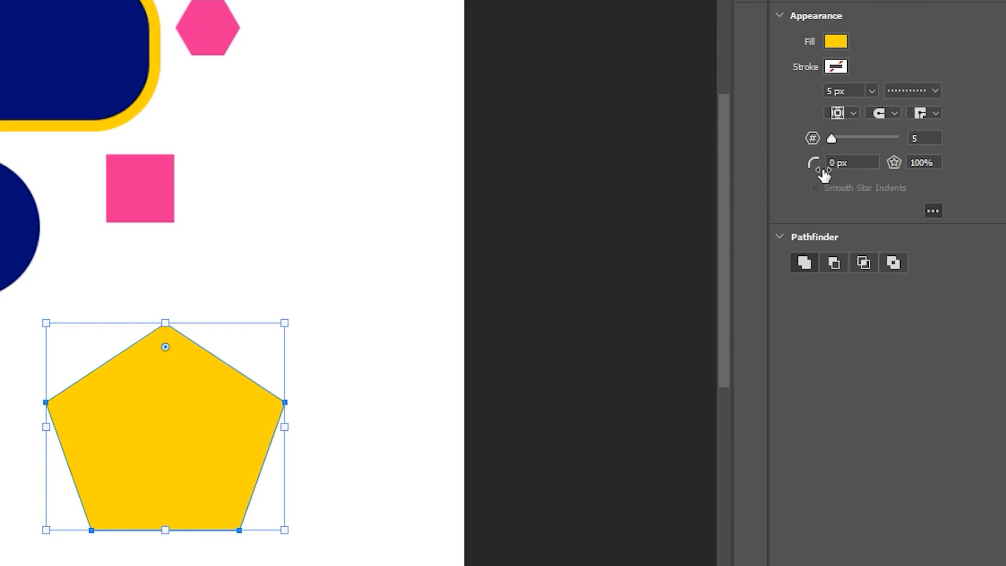
Try an 82 px corner radius on the pentagon, and return the radius to 0 px
left_click_drag(813, 164, 885, 183)
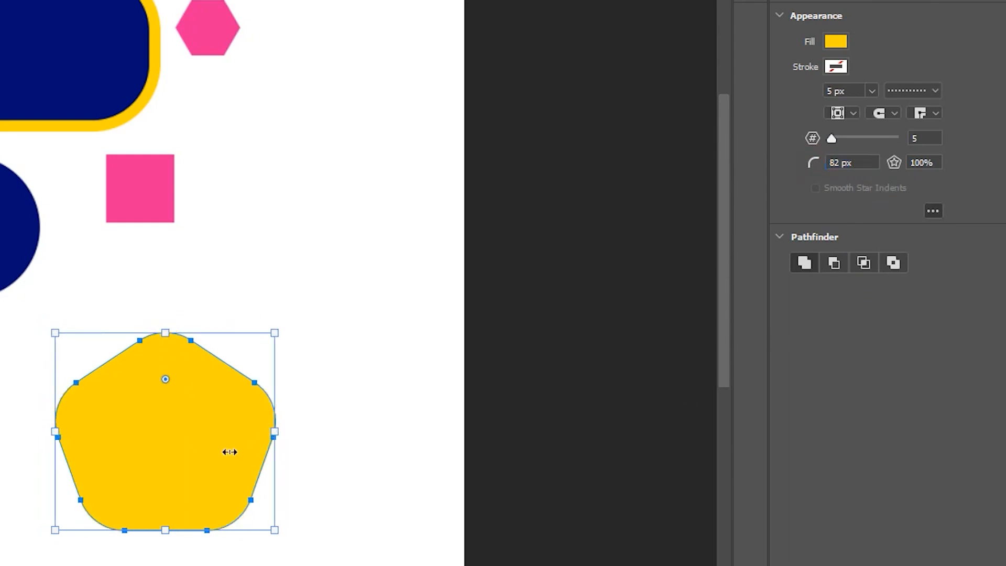
left_click_drag(822, 166, 665, 207)
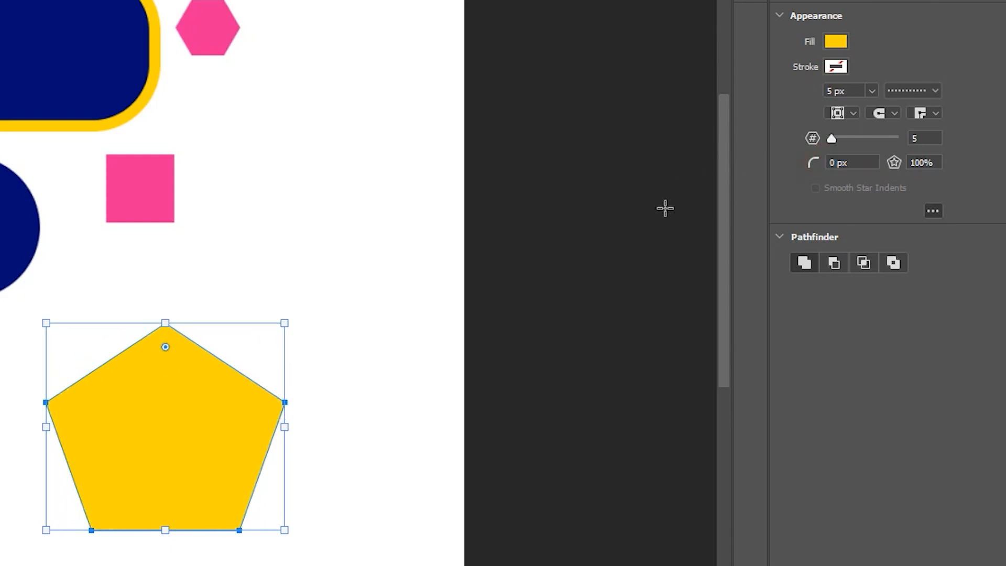
Turn the yellow pentagon into a star with a 65% star ratio and round its corners to 30 px
left_click(924, 163)
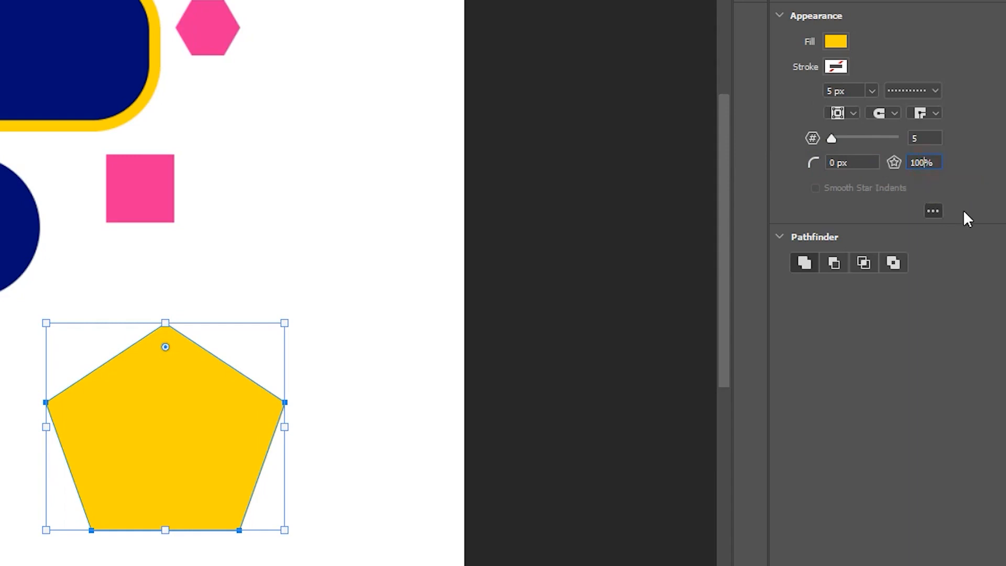
type("50")
key("Return")
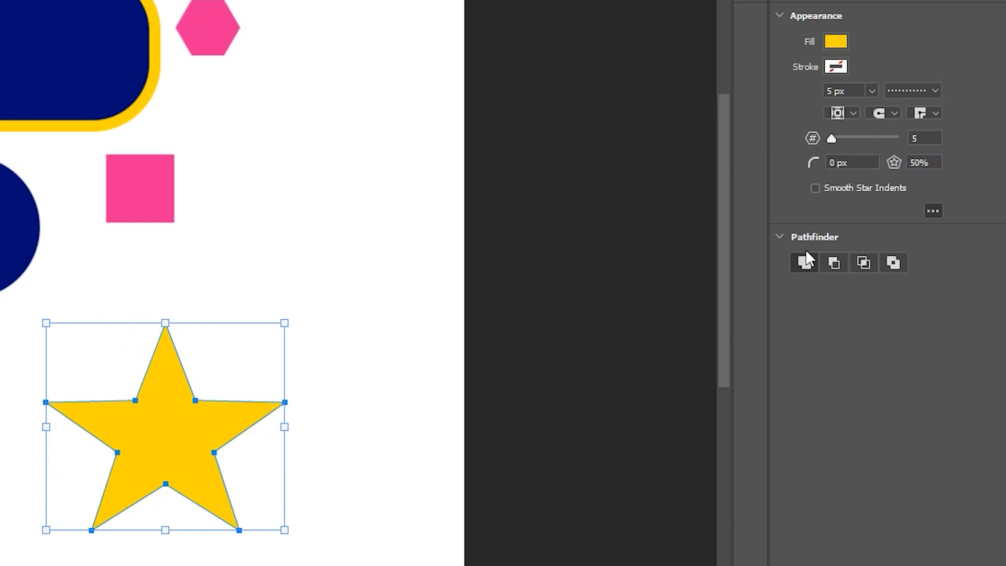
left_click_drag(896, 163, 911, 178)
left_click(851, 163)
type("30")
key("Return")
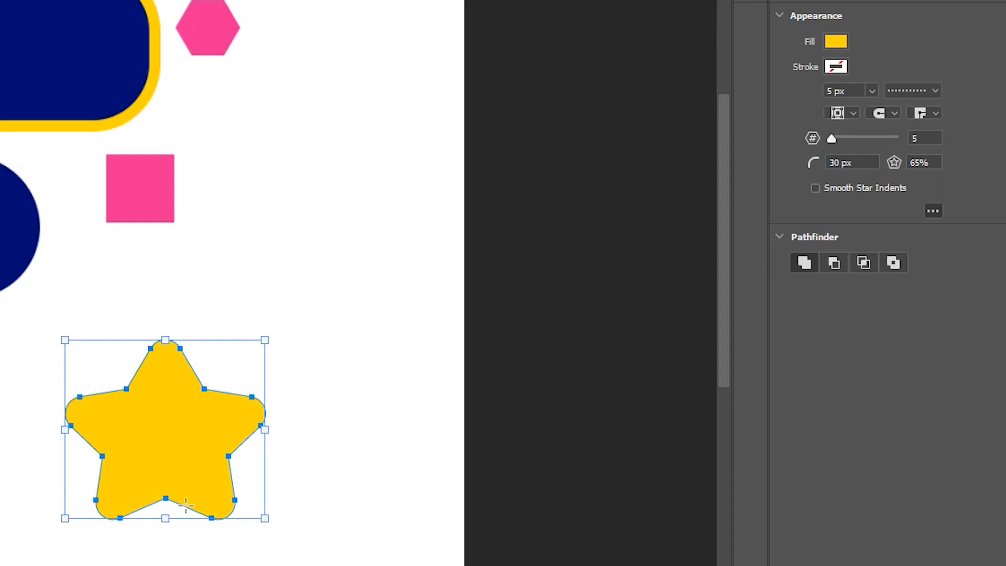
Move the yellow star up to the empty area right of the pink square, and deselect it
key("v")
left_click_drag(169, 435, 343, 251)
left_click(322, 438)
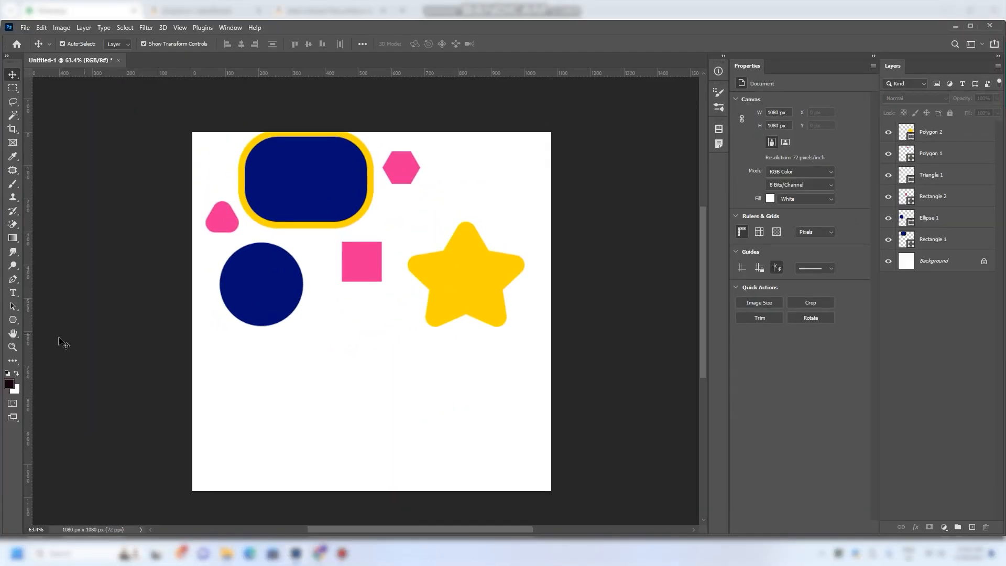
Draw a nearly horizontal line about 659 px long below the star, and two shorter lines beneath it
left_click(13, 320)
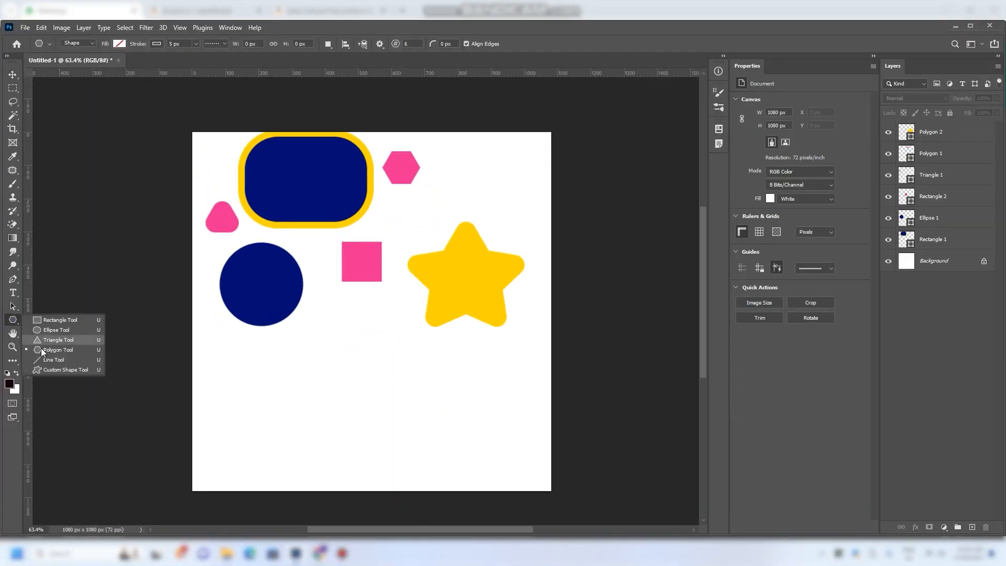
left_click(50, 361)
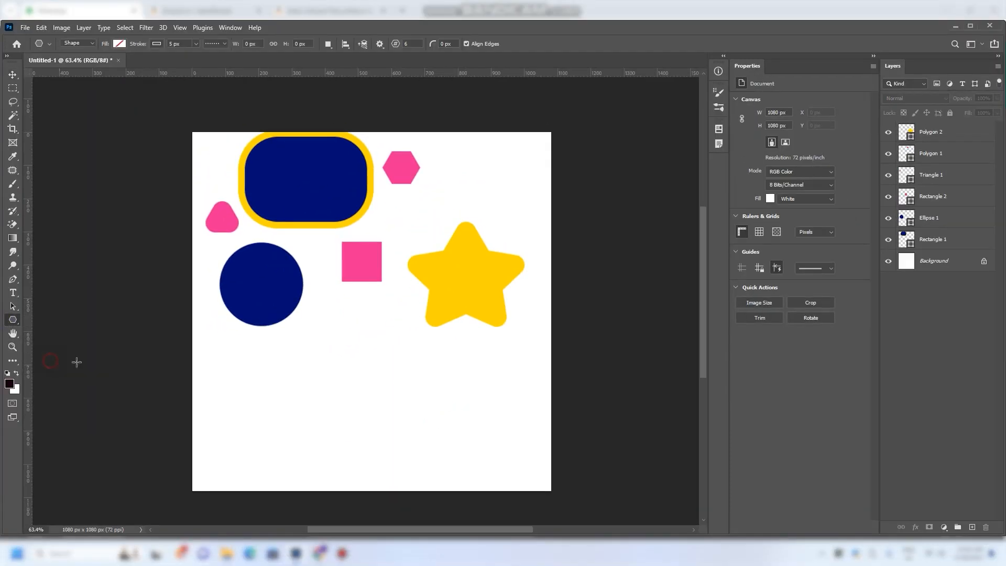
left_click_drag(289, 376, 507, 370)
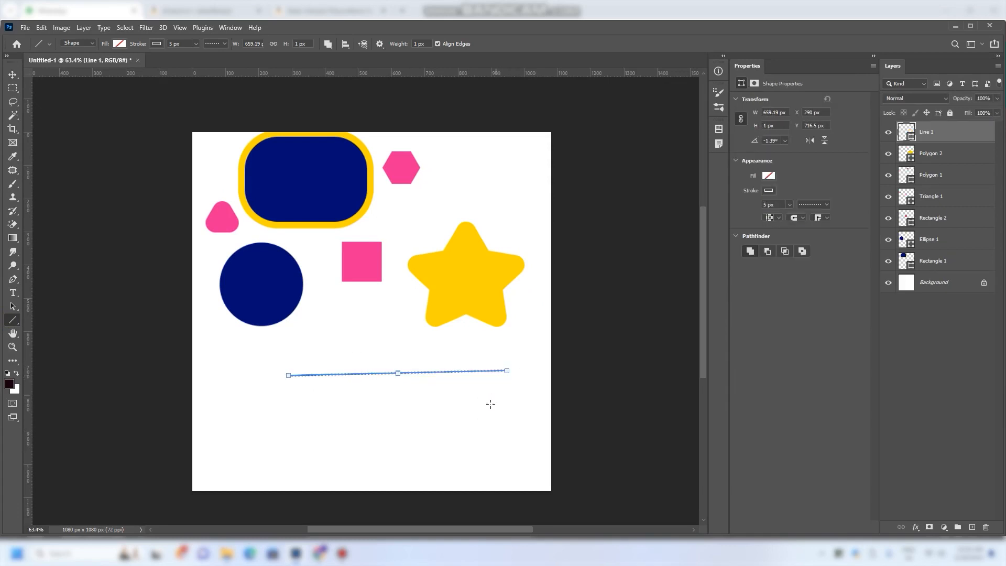
left_click_drag(337, 410, 477, 433)
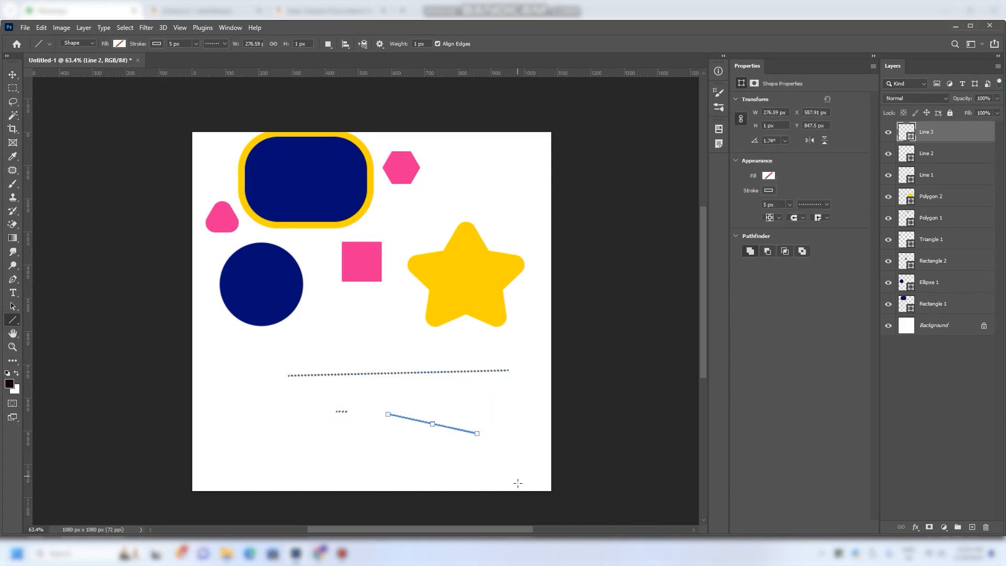
Give the sloping line a dark blue stroke and deselect it
left_click(770, 178)
left_click(779, 186)
left_click(768, 191)
left_click(762, 245)
key("v")
left_click(283, 422)
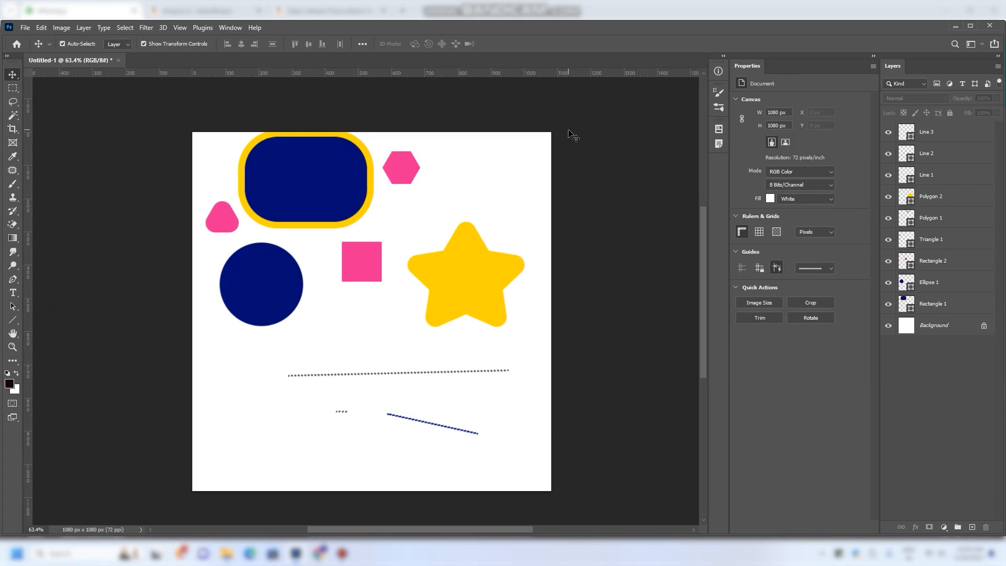
Select all the shapes and lines on the canvas and delete them
left_click_drag(163, 99, 519, 437)
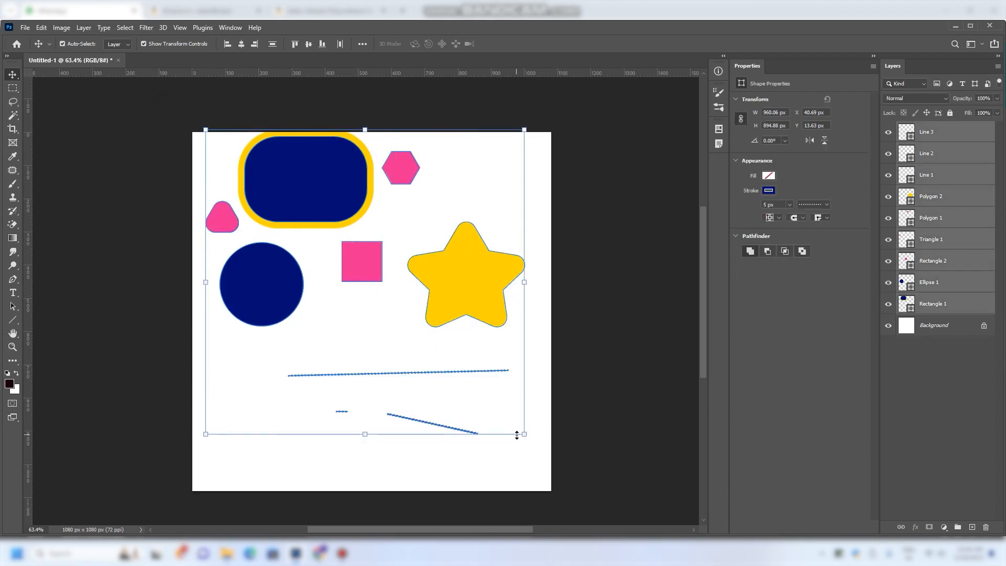
key("Delete")
left_click(12, 333)
Draw a rectangle about 1573 by 692 px across the canvas's lower half, filled pink with no stroke
left_click(13, 319)
left_click(56, 321)
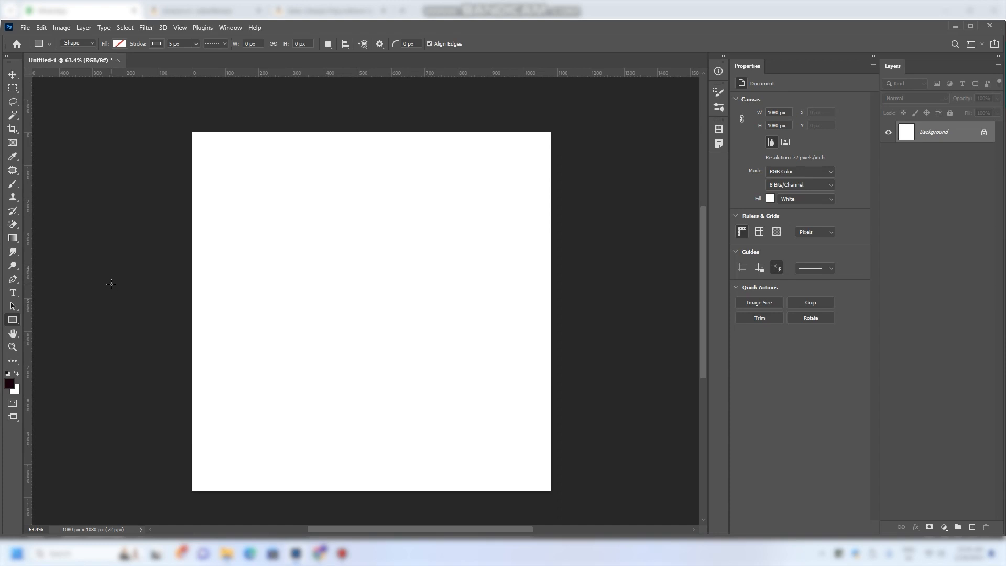
left_click_drag(112, 284, 633, 511)
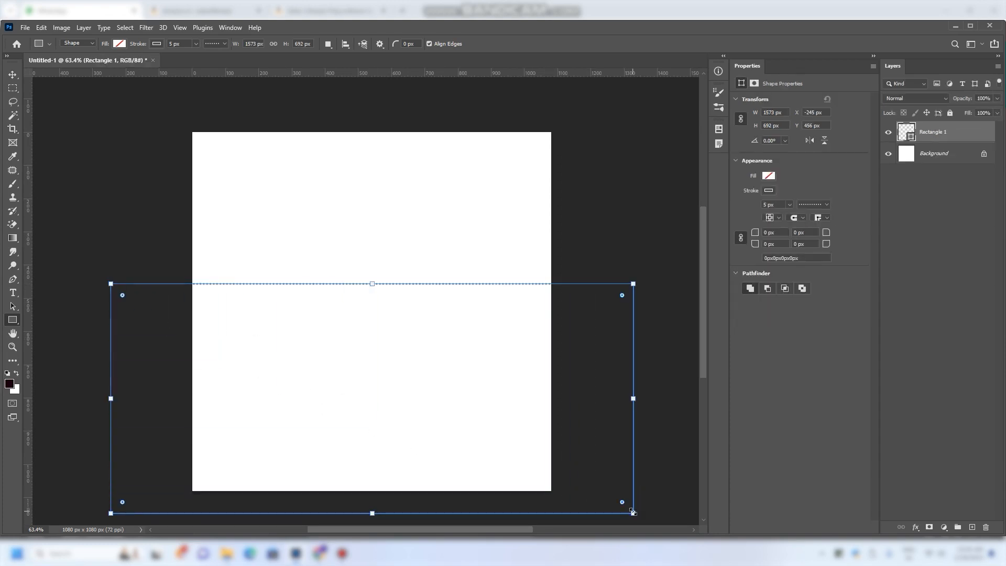
left_click(768, 177)
double_click(741, 231)
left_click(769, 190)
left_click(749, 211)
Rotate the pink rectangle about 19° clockwise and move it down so it fills the canvas's bottom with a slanted upper edge
scroll(407, 351, "down", 3)
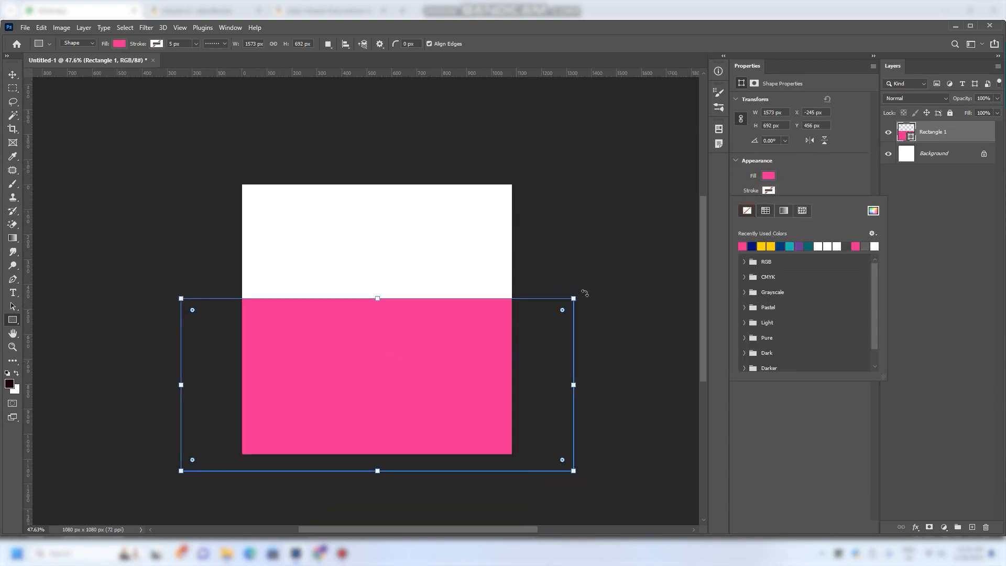
left_click_drag(598, 331, 602, 373)
left_click(14, 75)
left_click_drag(318, 332, 303, 417)
left_click(585, 296)
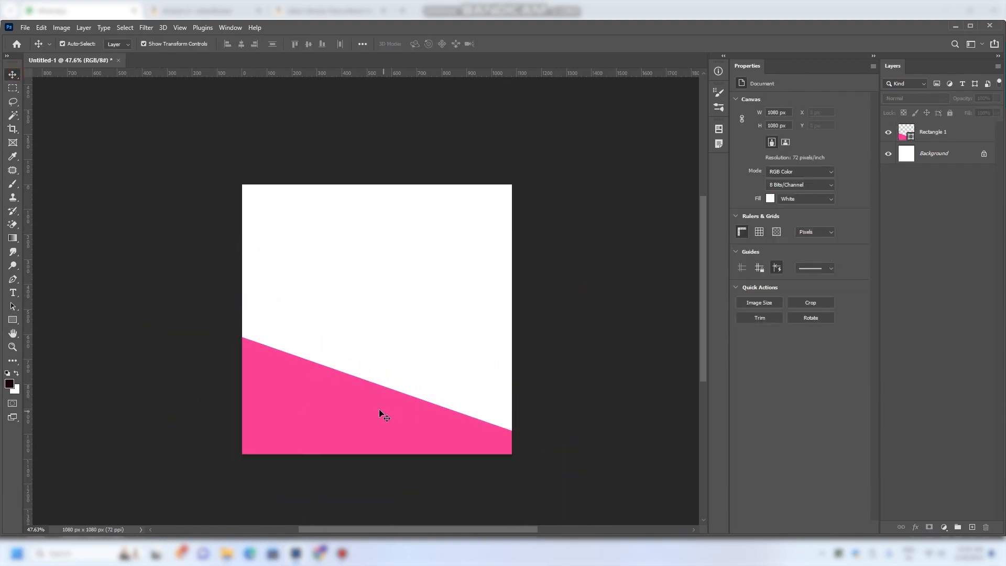
Duplicate the slanted pink rectangle and move the copy to cover the canvas's upper-right corner
left_click(380, 410)
key("ctrl+j")
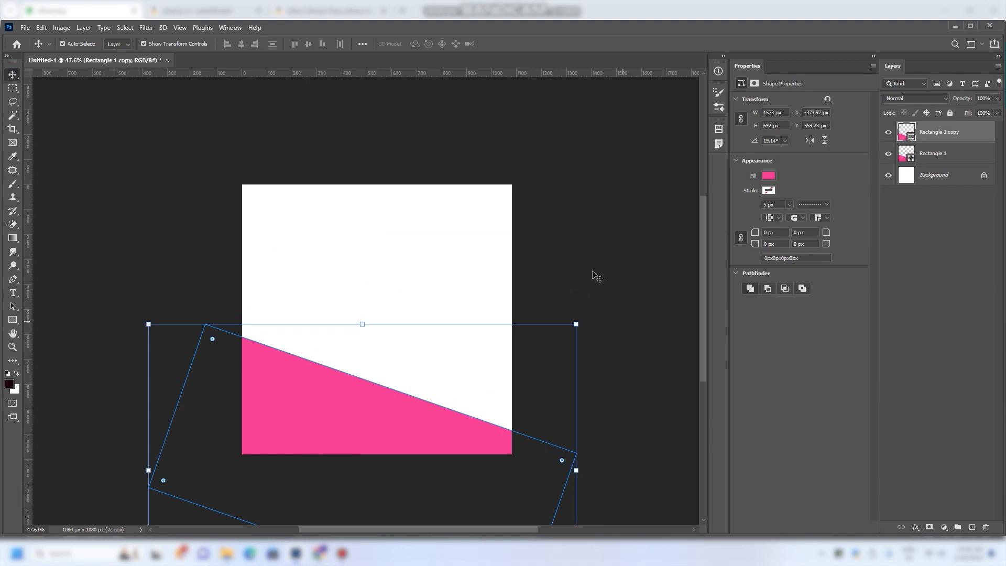
left_click_drag(341, 434, 446, 108)
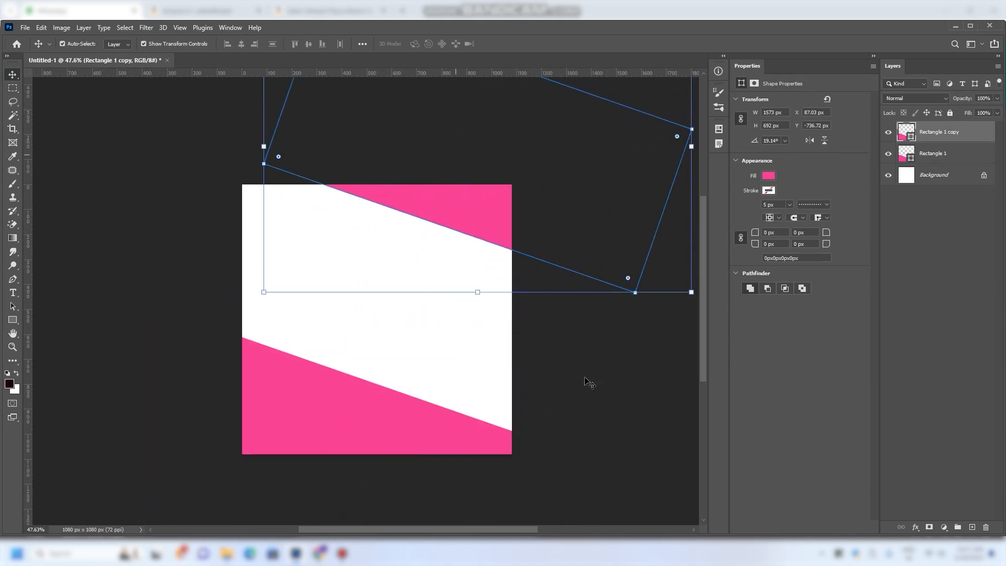
left_click(591, 381)
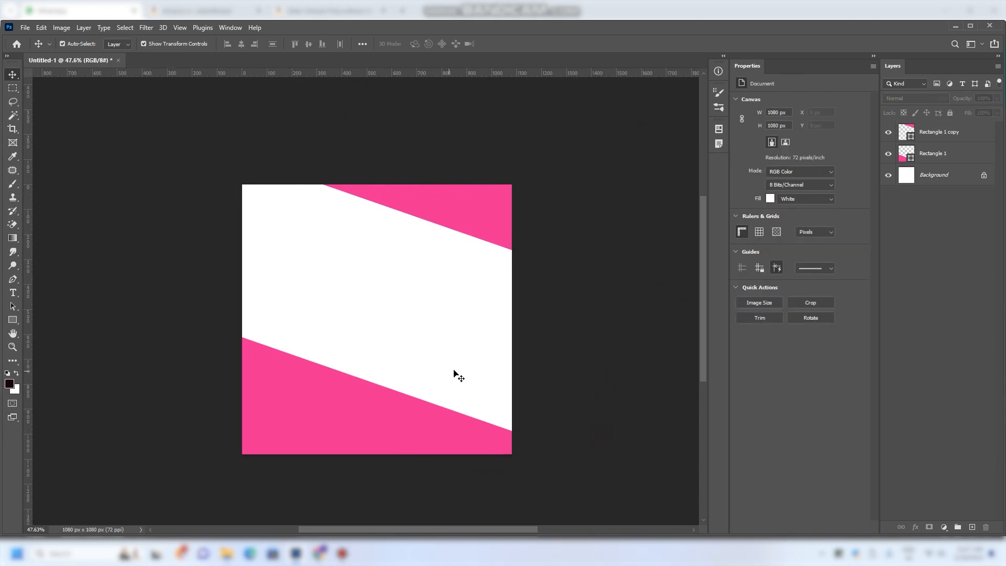
Draw a circle about 596 px in diameter over the lower pink band, filled yellow with no stroke
right_click(13, 326)
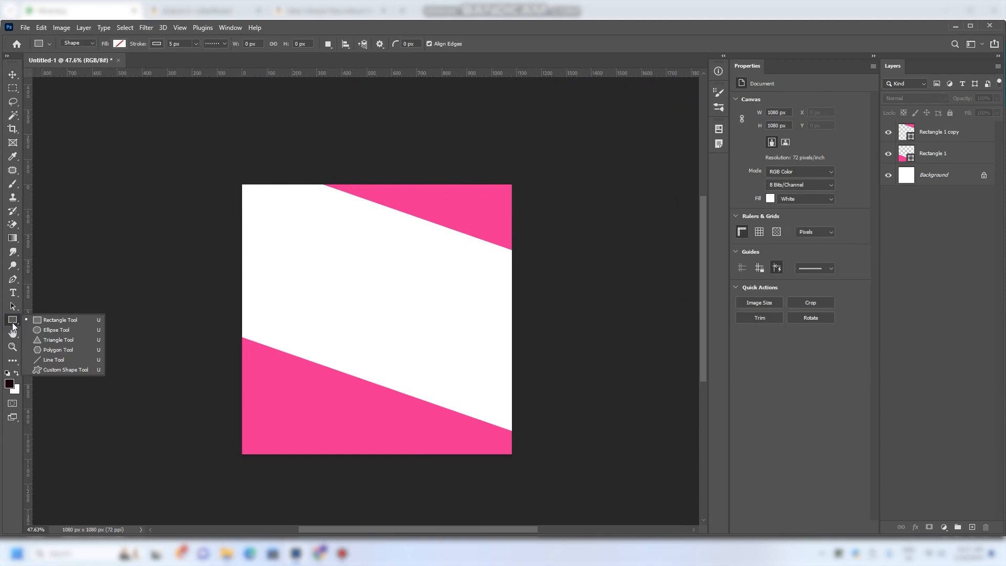
left_click(53, 331)
left_click_drag(269, 271, 418, 419)
left_click(769, 176)
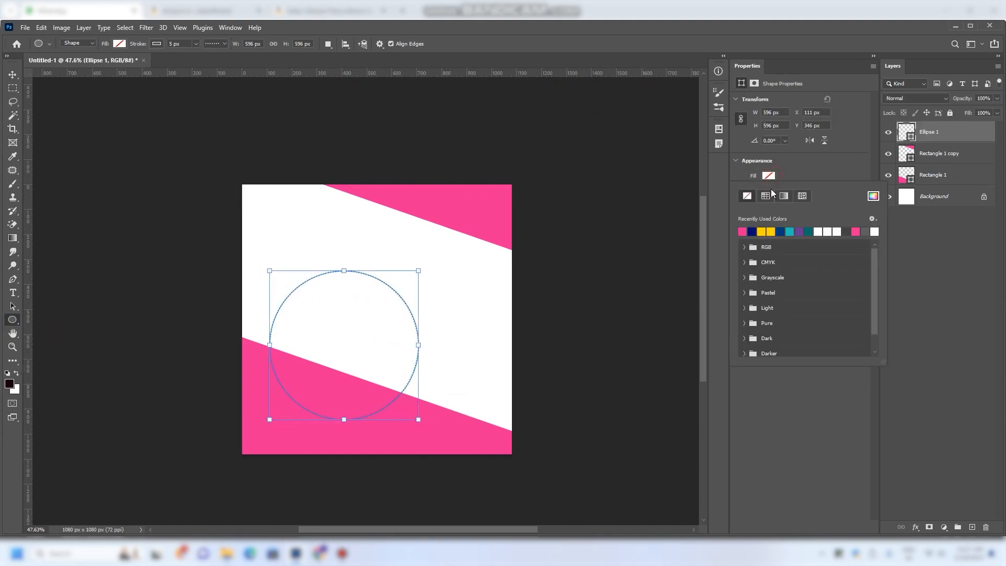
left_click(771, 231)
left_click(768, 190)
left_click(747, 208)
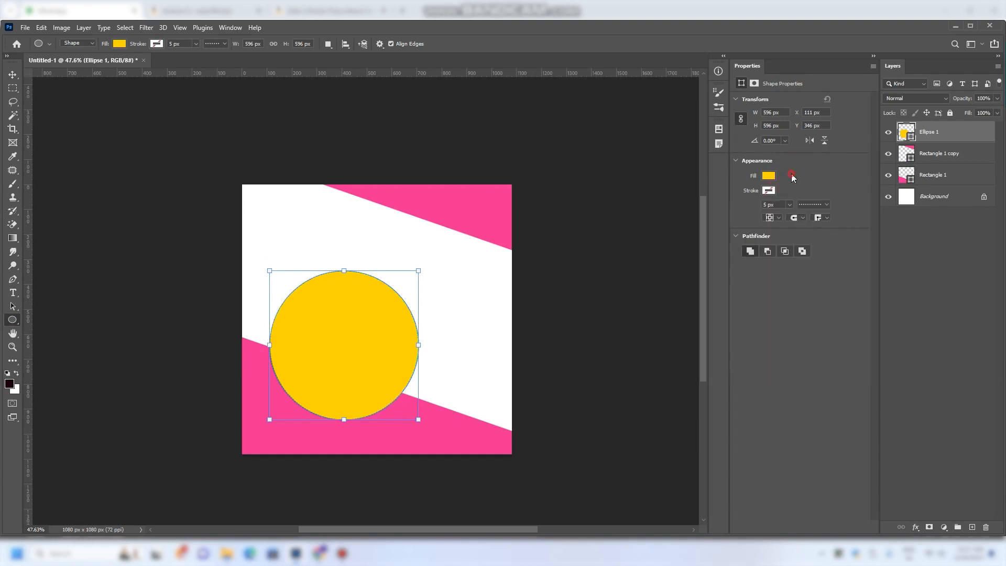
Enlarge the yellow circle to about 671 by 667 px and place it in the lower-left half of the canvas
left_click_drag(401, 318, 395, 325)
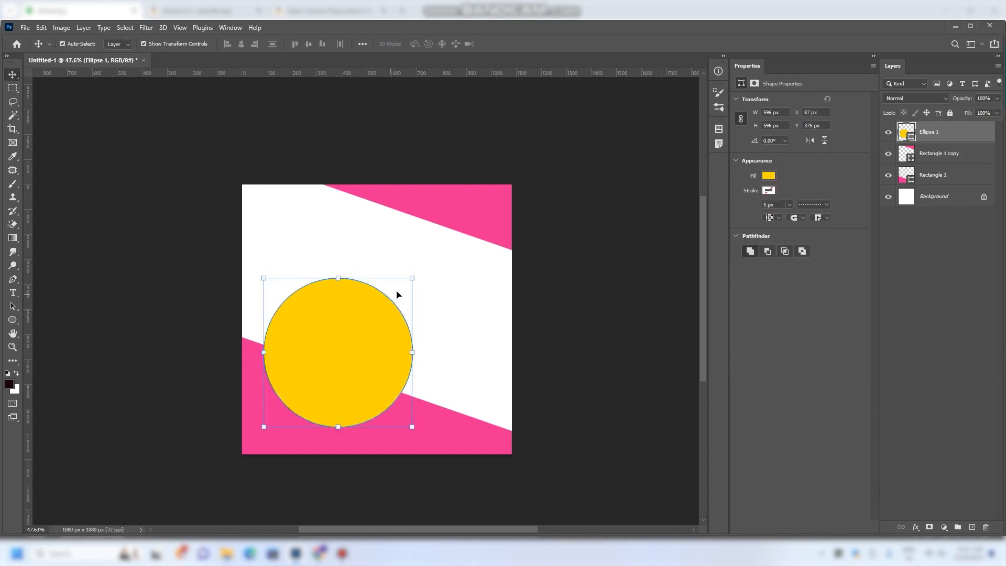
left_click_drag(413, 276, 431, 261)
left_click_drag(404, 312, 396, 324)
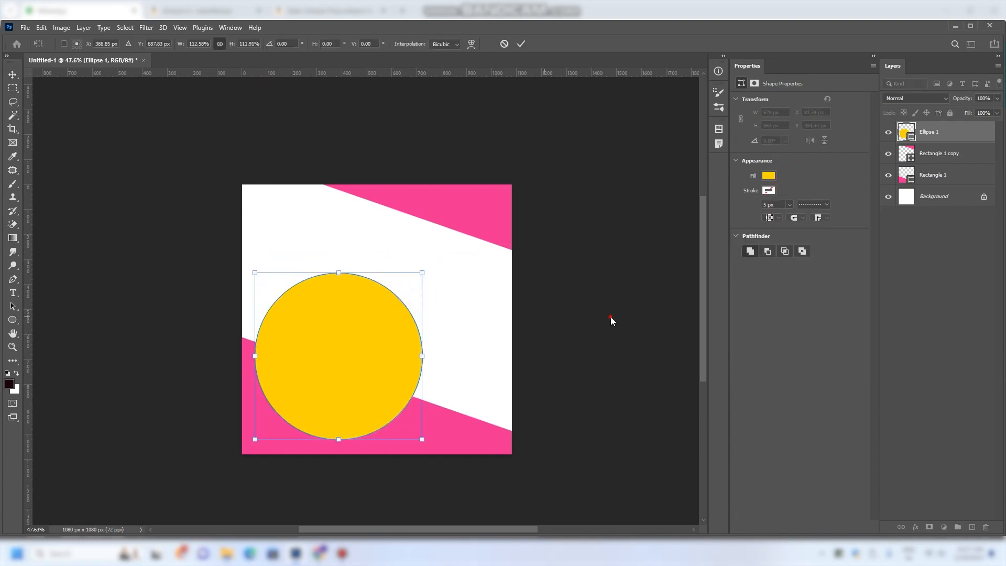
left_click(520, 44)
left_click(575, 275)
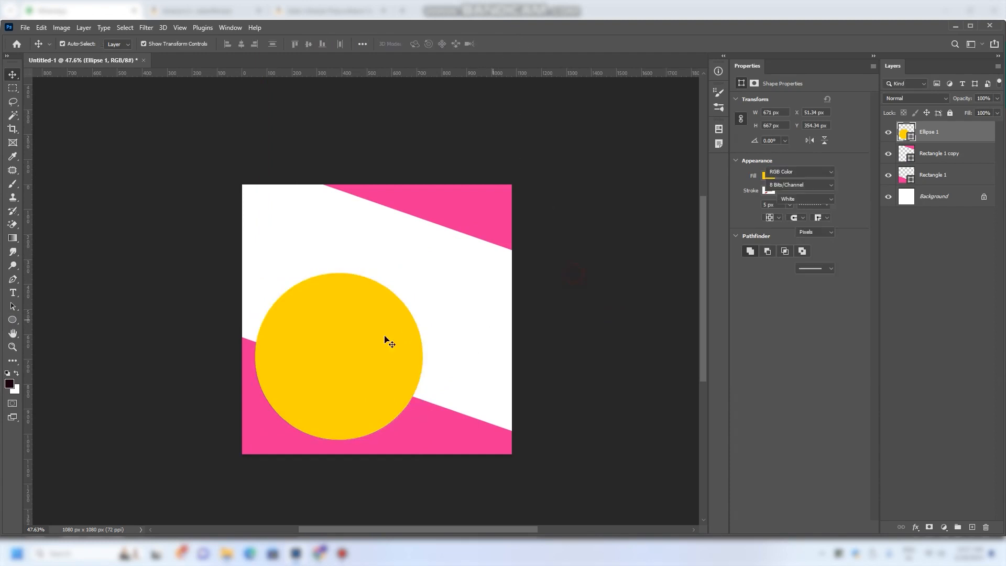
left_click_drag(353, 330, 362, 318)
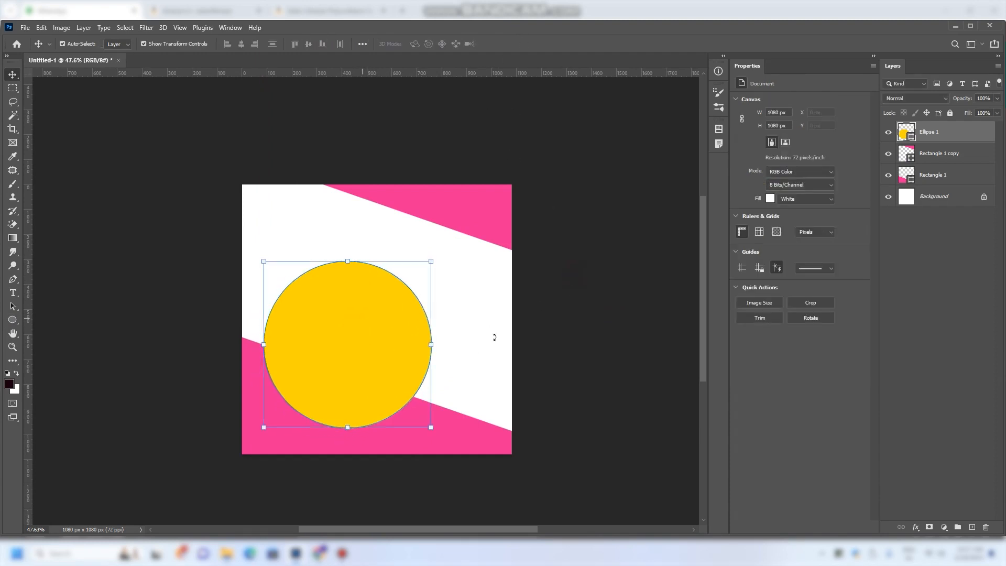
left_click(599, 341)
Open the photo of a hand raising a camera and bring it into the Untitled-1 document
key("ctrl+o")
left_click(38, 181)
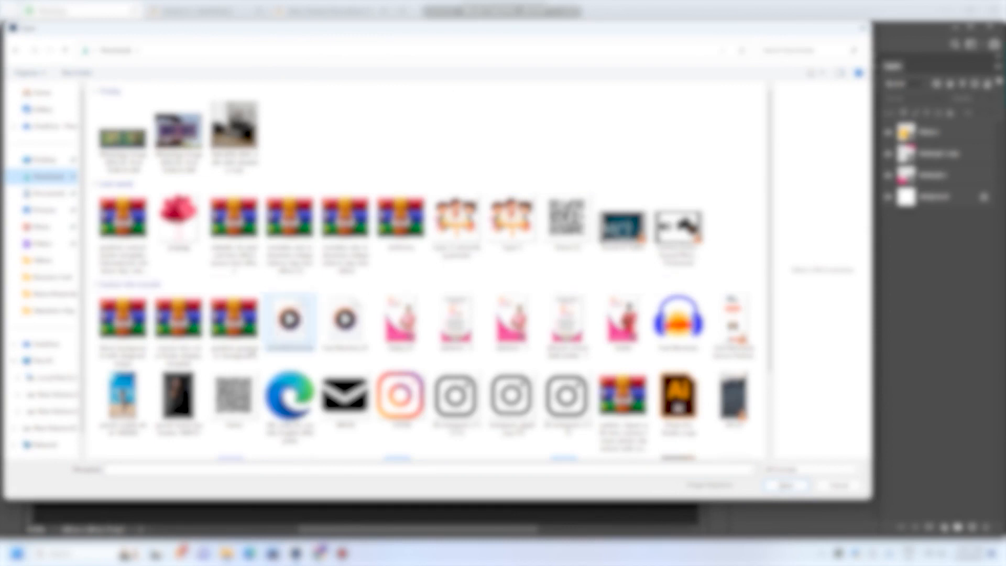
double_click(122, 398)
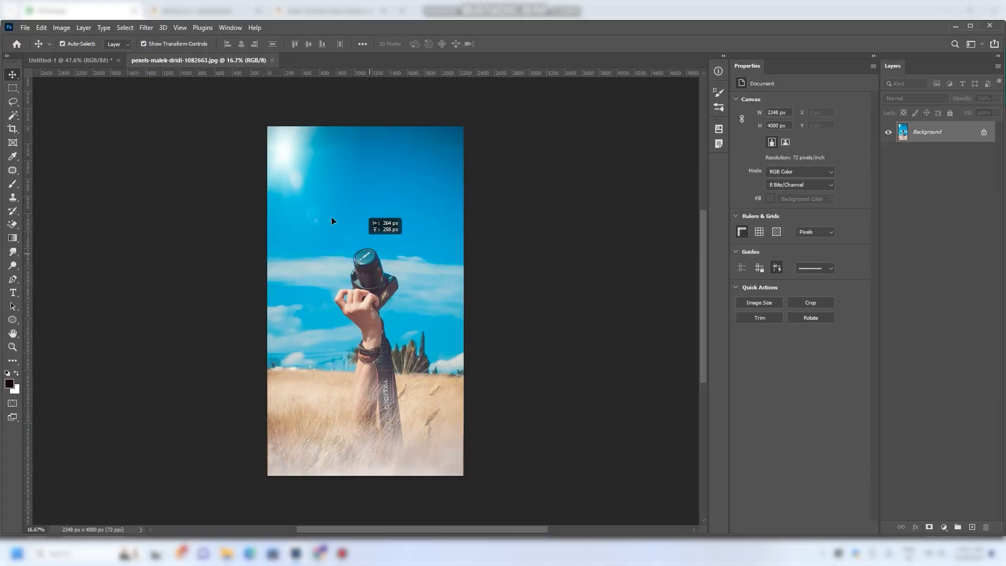
left_click_drag(332, 218, 355, 274)
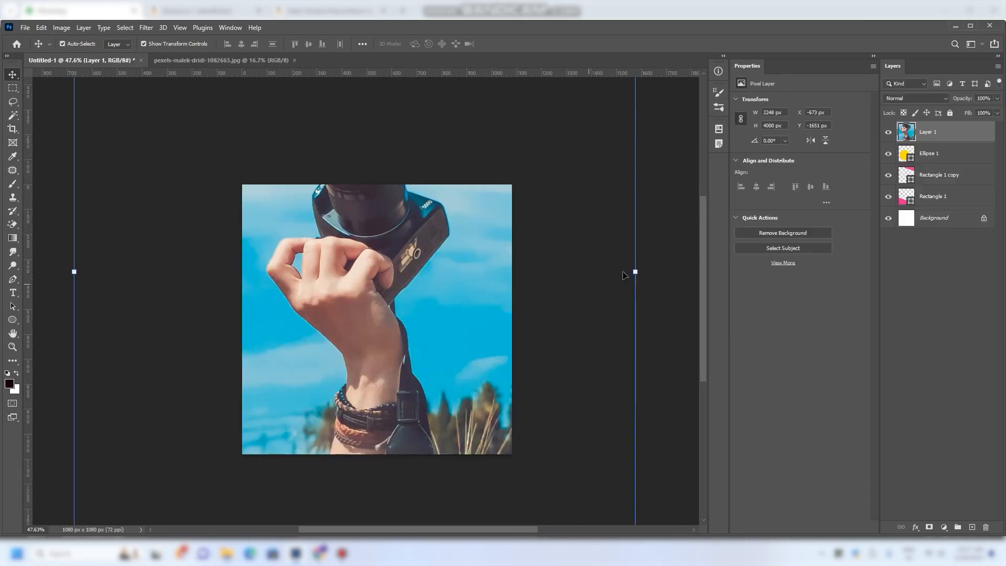
Scale the photo down to about 33% and position it over the yellow circle with its top at the canvas's upper edge
left_click_drag(635, 268, 291, 270)
left_click_drag(279, 290, 446, 314)
left_click_drag(368, 105, 369, 245)
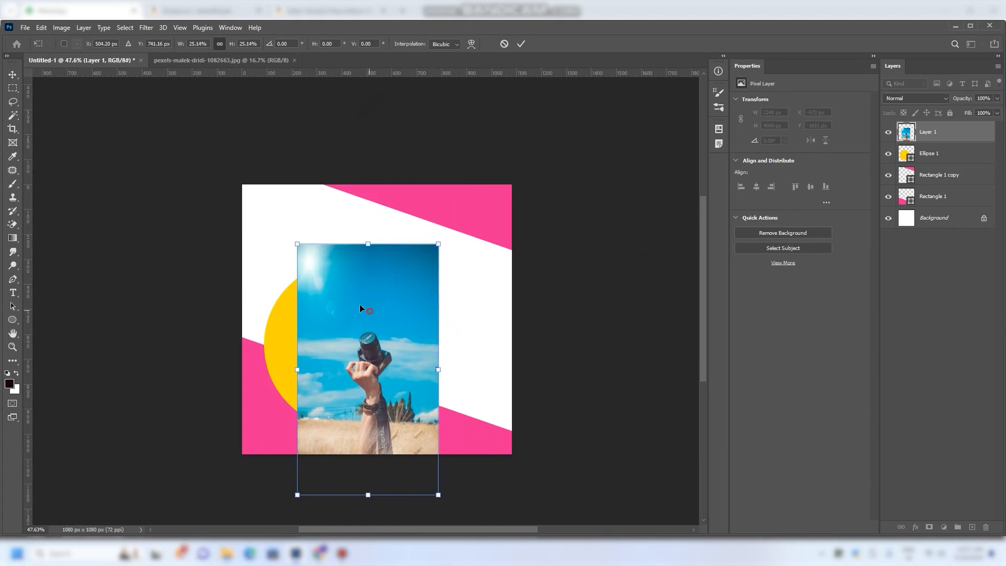
left_click_drag(365, 305, 372, 313)
left_click_drag(405, 354, 450, 358)
left_click_drag(409, 351, 448, 347)
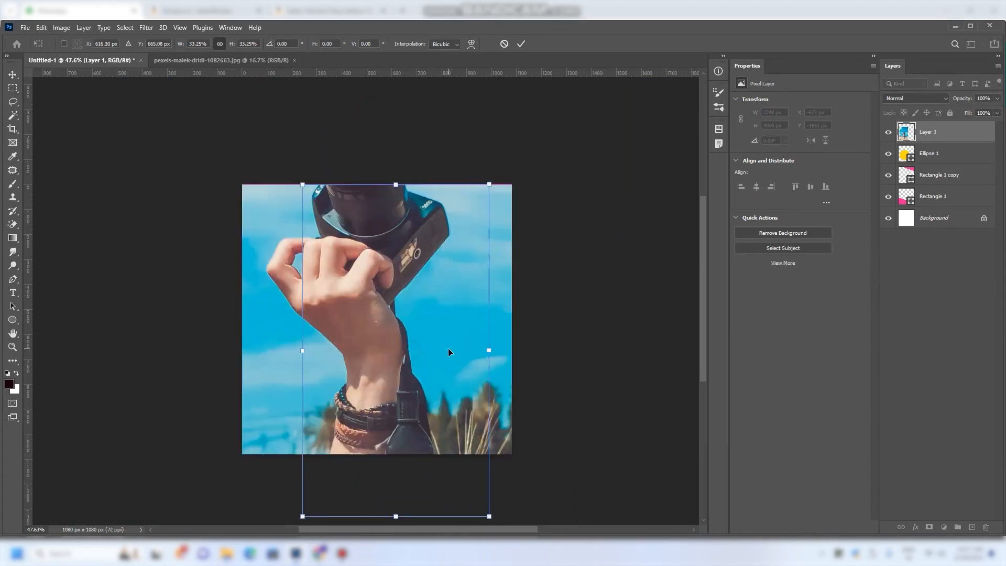
key("Return")
Clip the photo to the circle with a clipping mask and shift it so the camera is centred in the circle
left_click(928, 156)
left_click(940, 131)
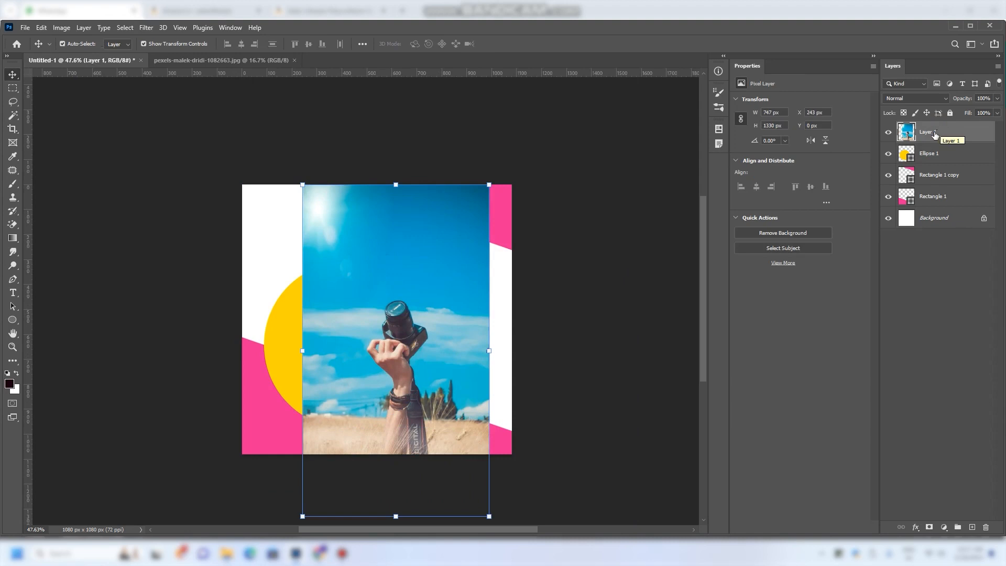
right_click(931, 134)
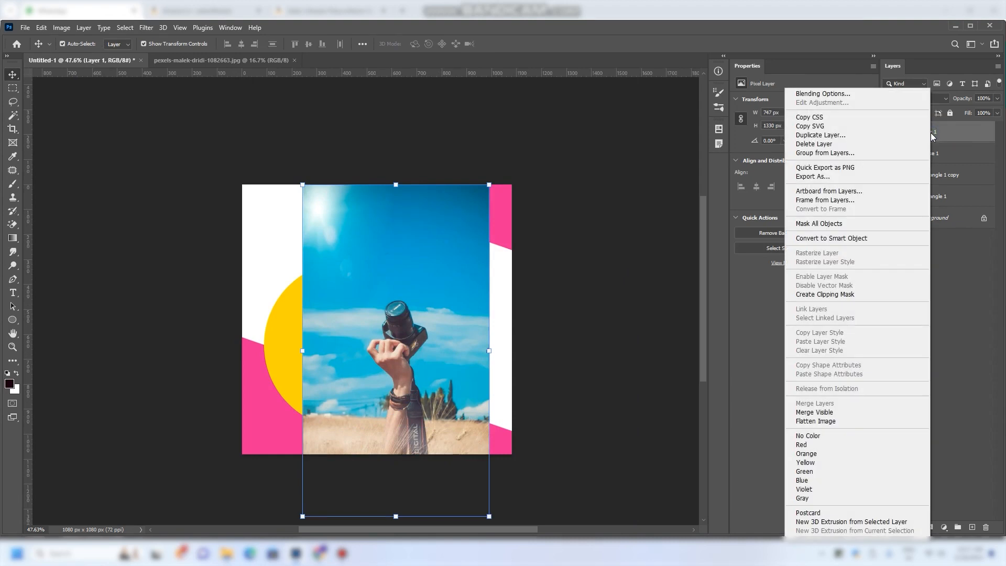
left_click(838, 294)
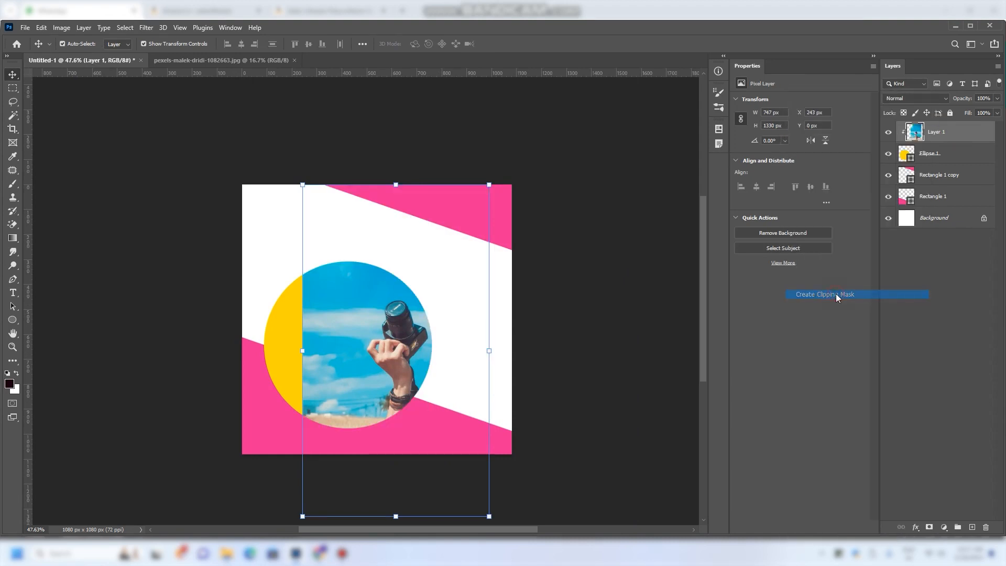
left_click_drag(361, 323, 313, 341)
left_click(589, 341)
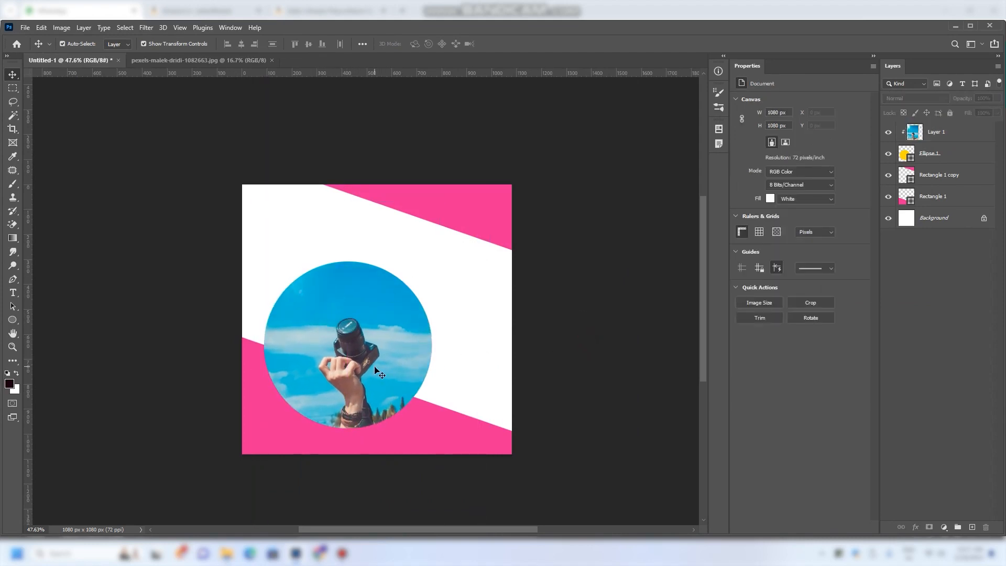
Give the photo's circle a yellow stroke 30 px wide
left_click(943, 158)
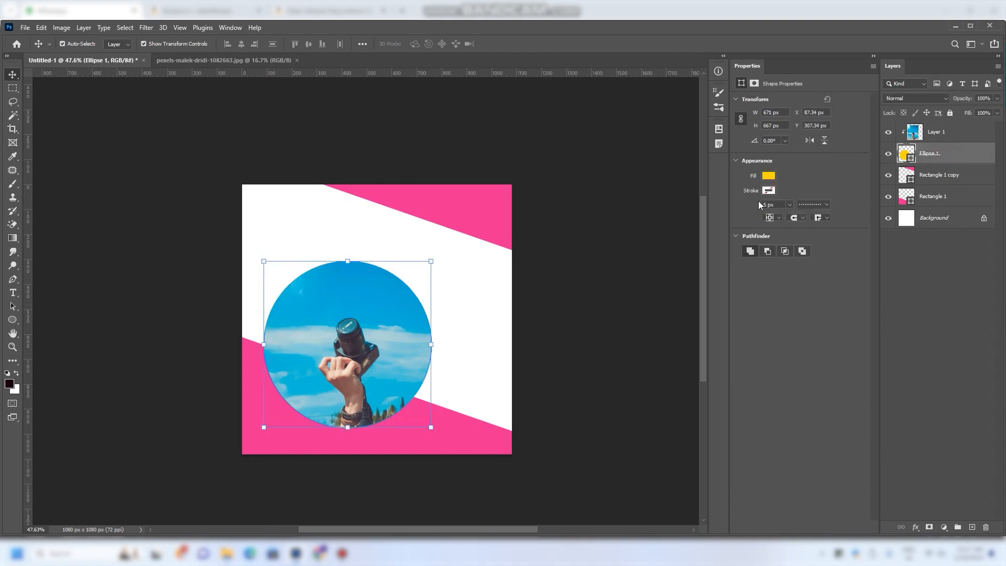
left_click(769, 191)
left_click(744, 245)
left_click(822, 175)
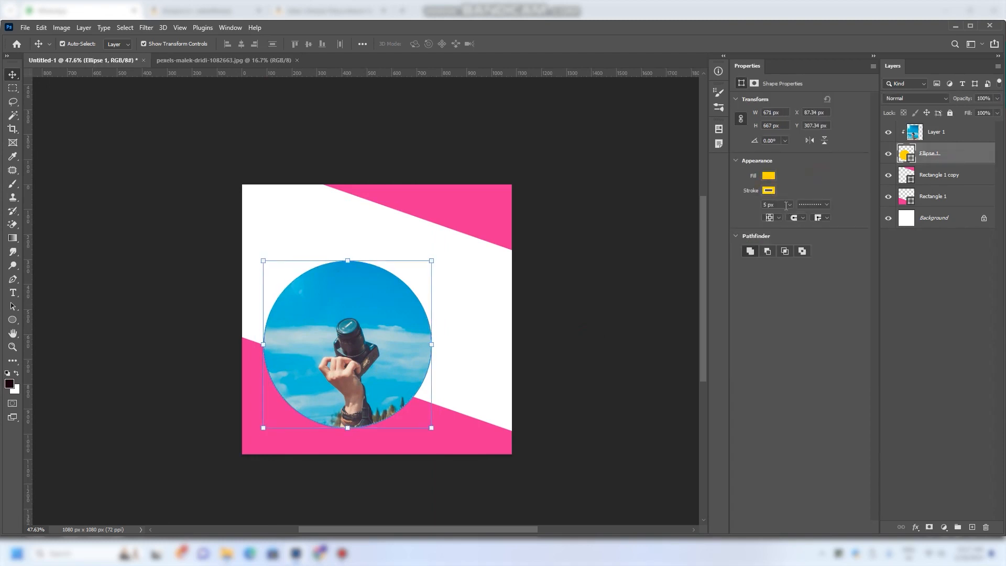
type("30")
key("Return")
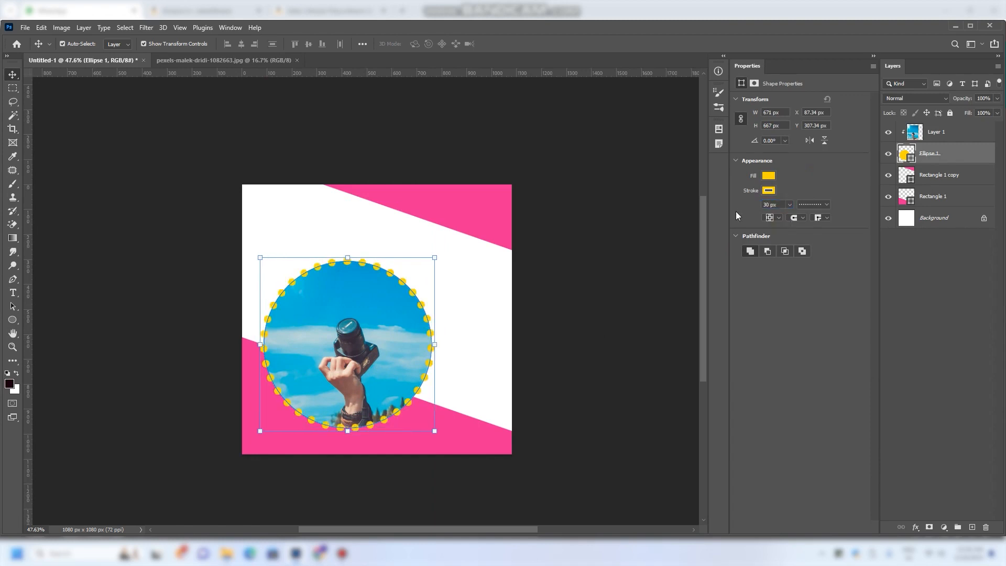
Change the circle's dotted stroke to a solid line and deselect the circle
left_click(827, 204)
left_click(801, 239)
left_click(136, 257)
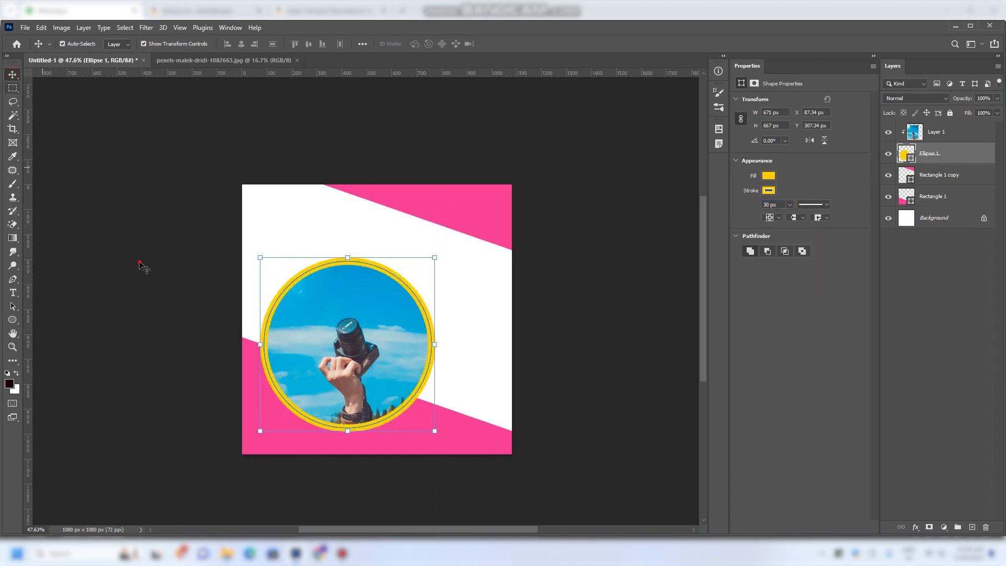
left_click(135, 256)
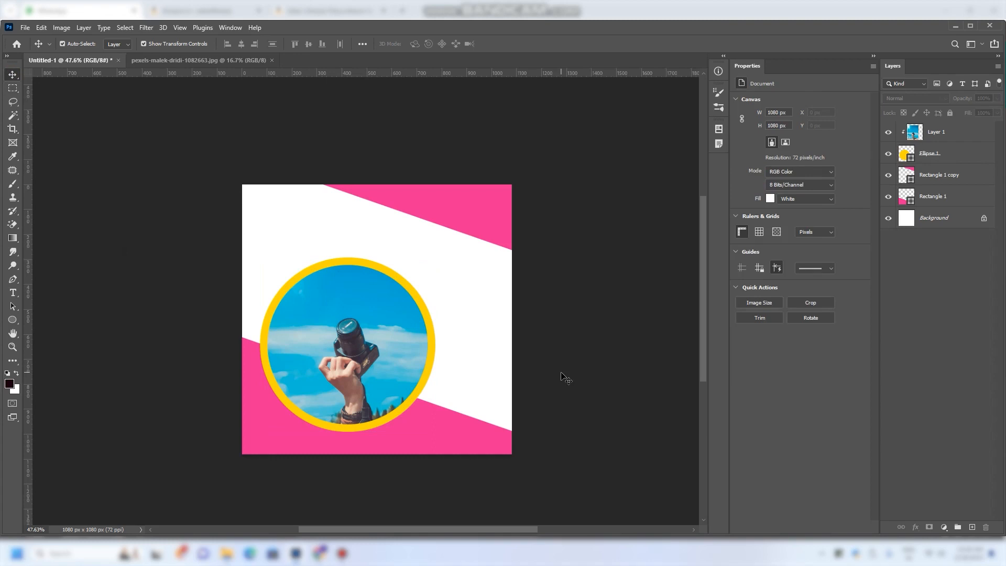